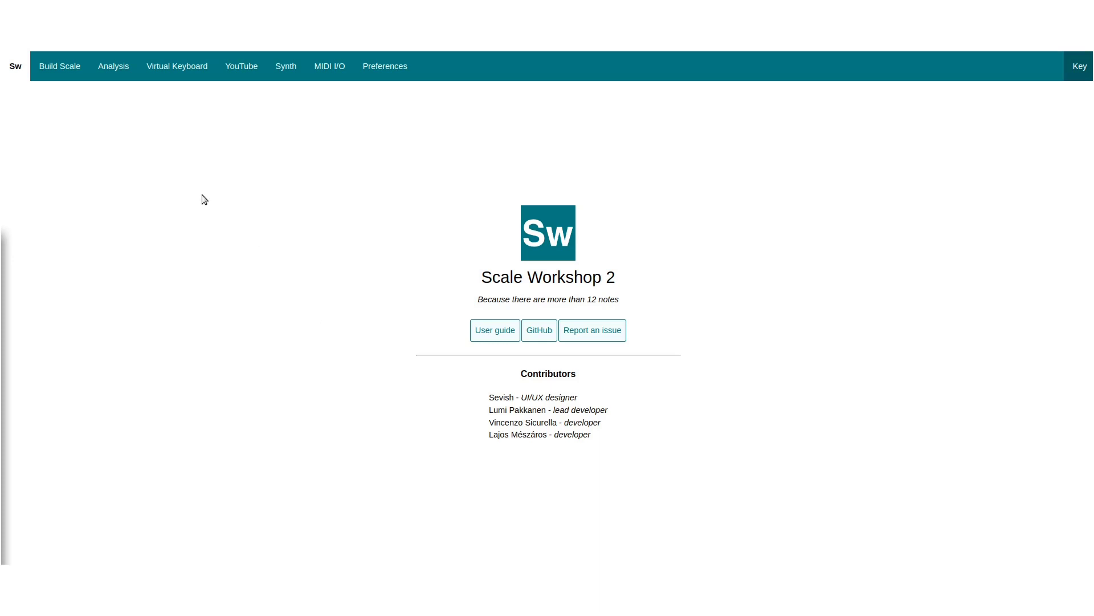
- Load the 12-tone equal temperament preset scale from Build Scale's New scale menu
left_click(64, 71)
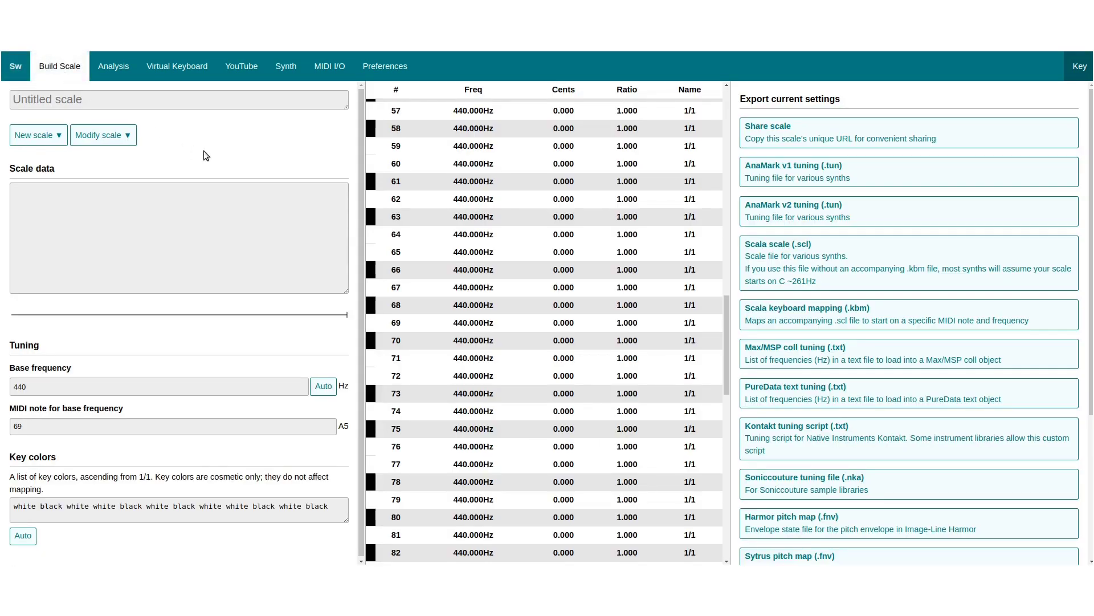
left_click(37, 135)
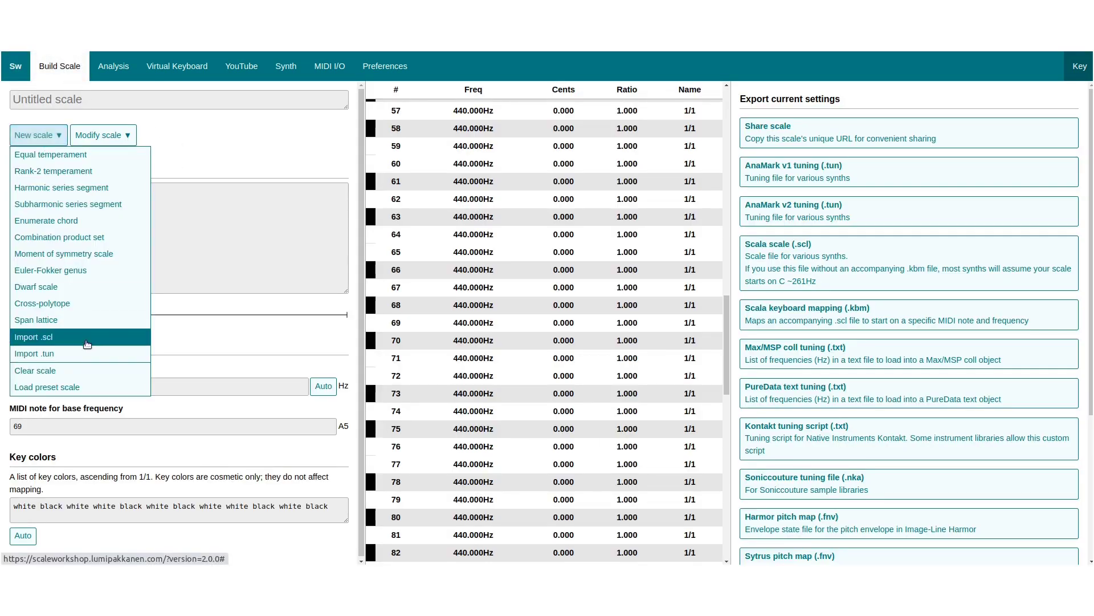
left_click(77, 387)
scroll(557, 328, "down", 1)
scroll(541, 326, "down", 3)
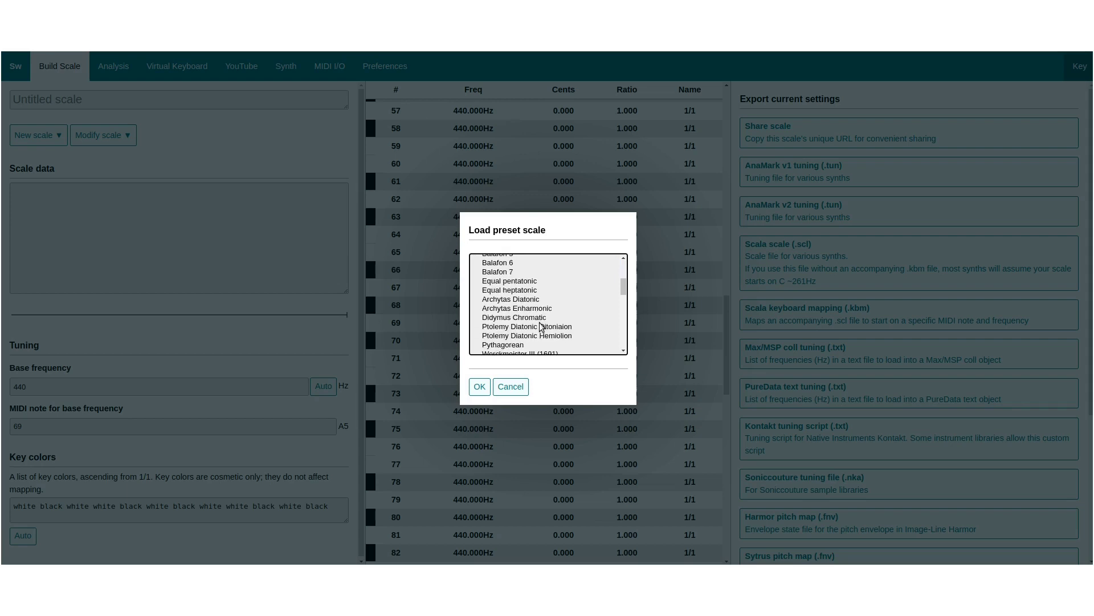
scroll(541, 327, "down", 2)
scroll(530, 319, "down", 1)
left_click(520, 303)
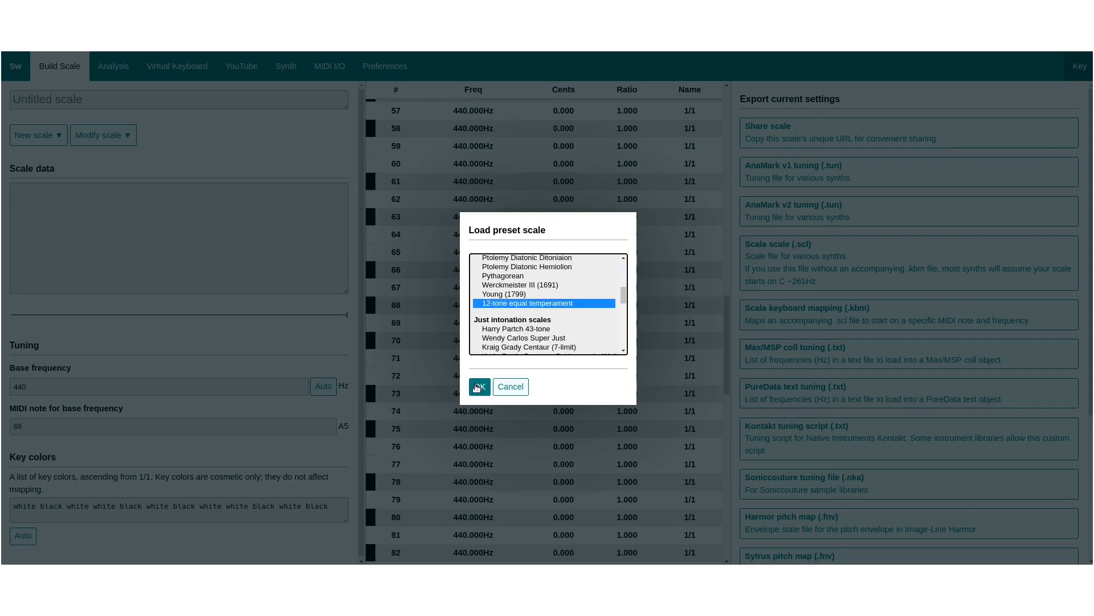
left_click(479, 387)
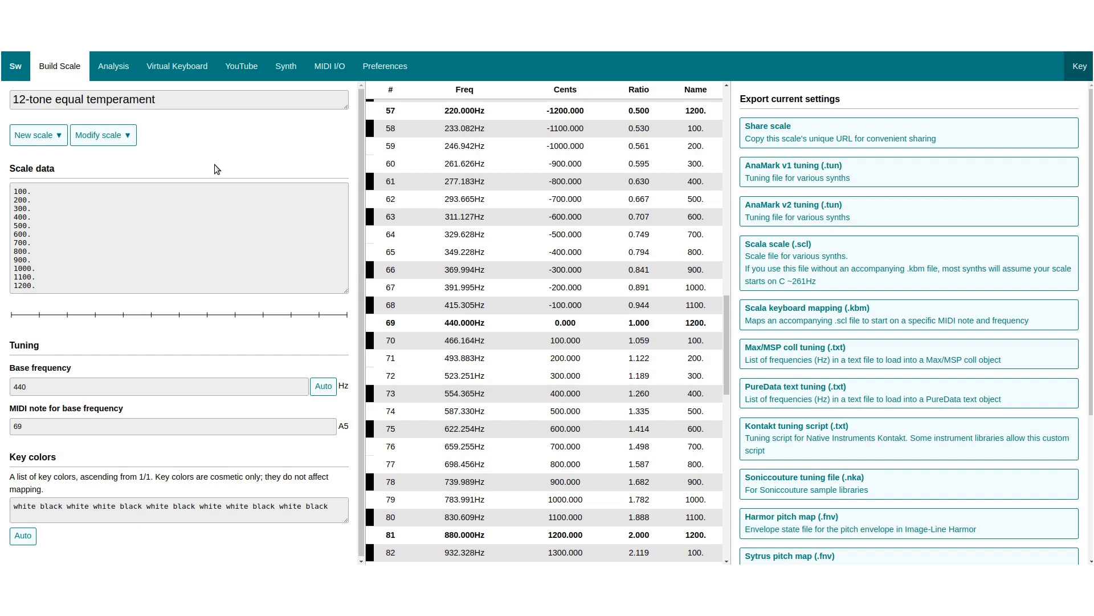
- Switch to the YouTube tab to show the on-screen keyboard grid
left_click(238, 68)
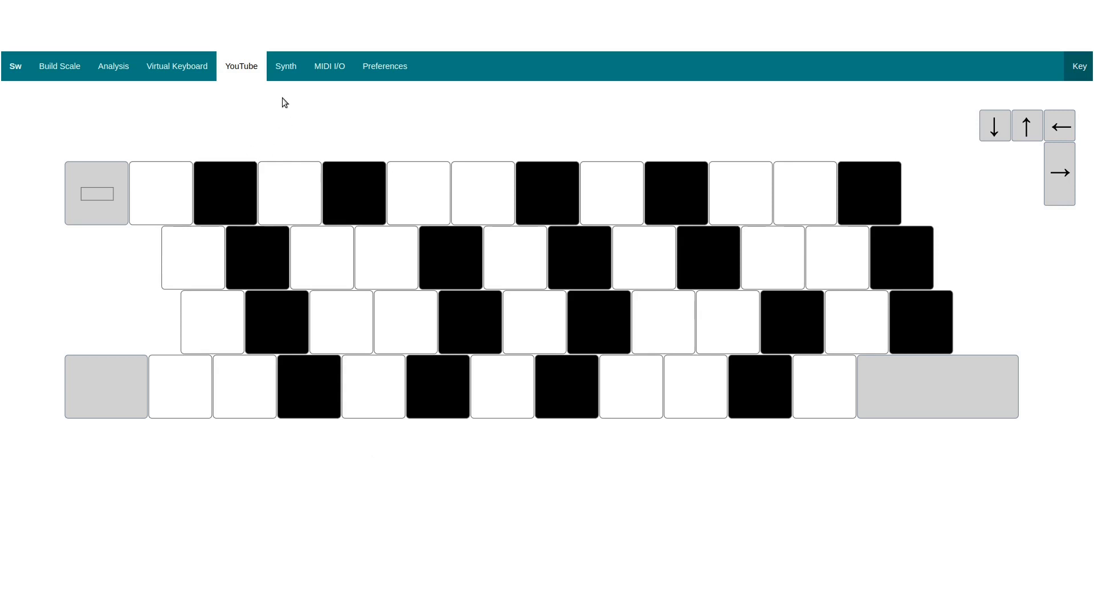
- In Synth settings, set the isomorphic horizontal step to 2 and vertical step to 3
left_click(285, 71)
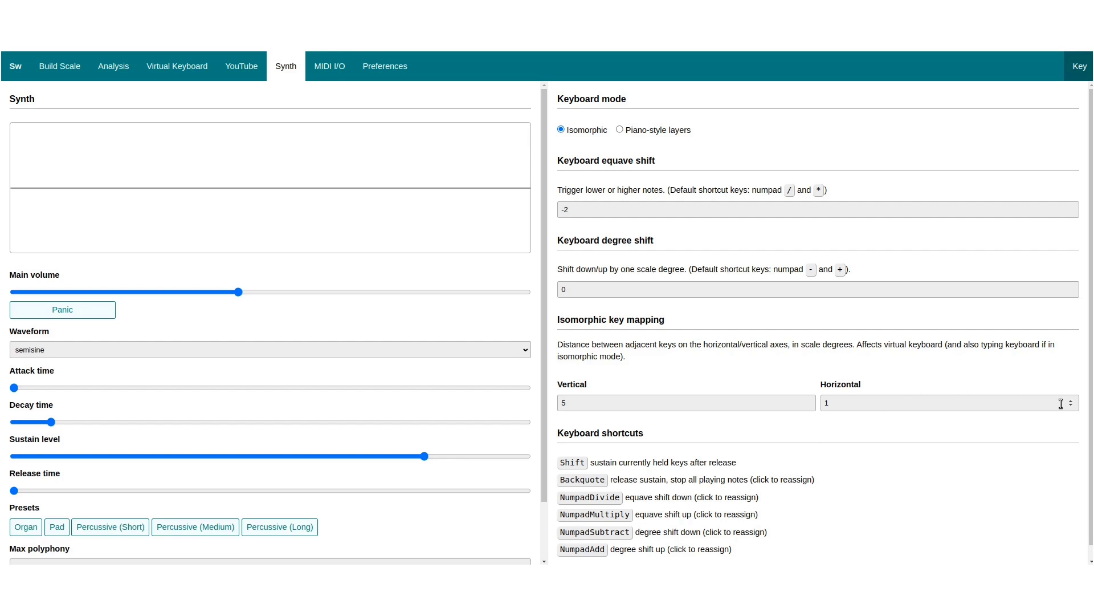
left_click(1069, 400)
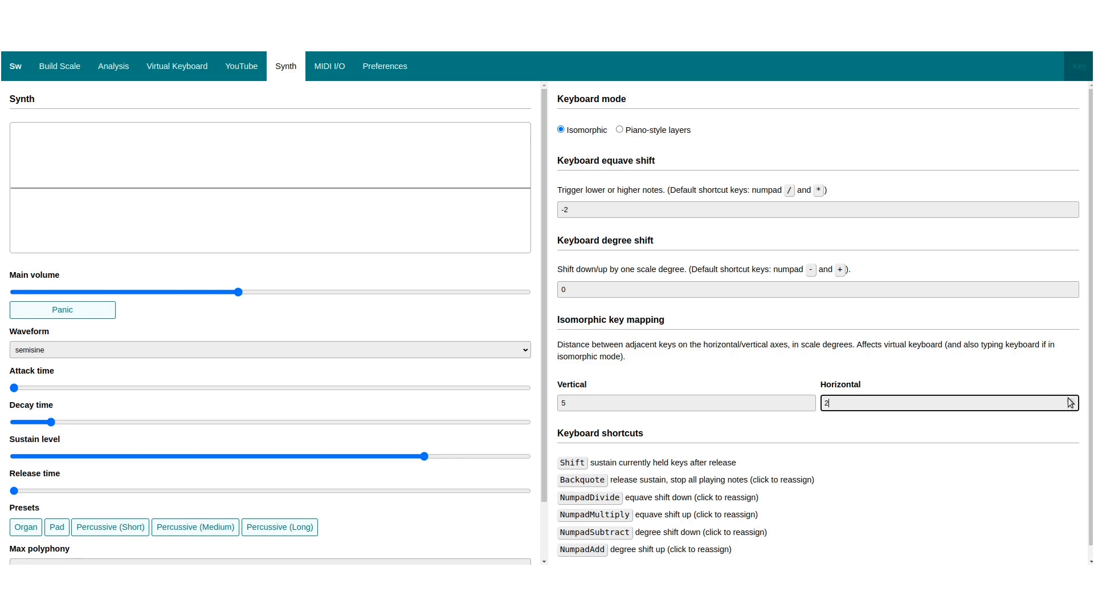
left_click(807, 405)
left_click(808, 405)
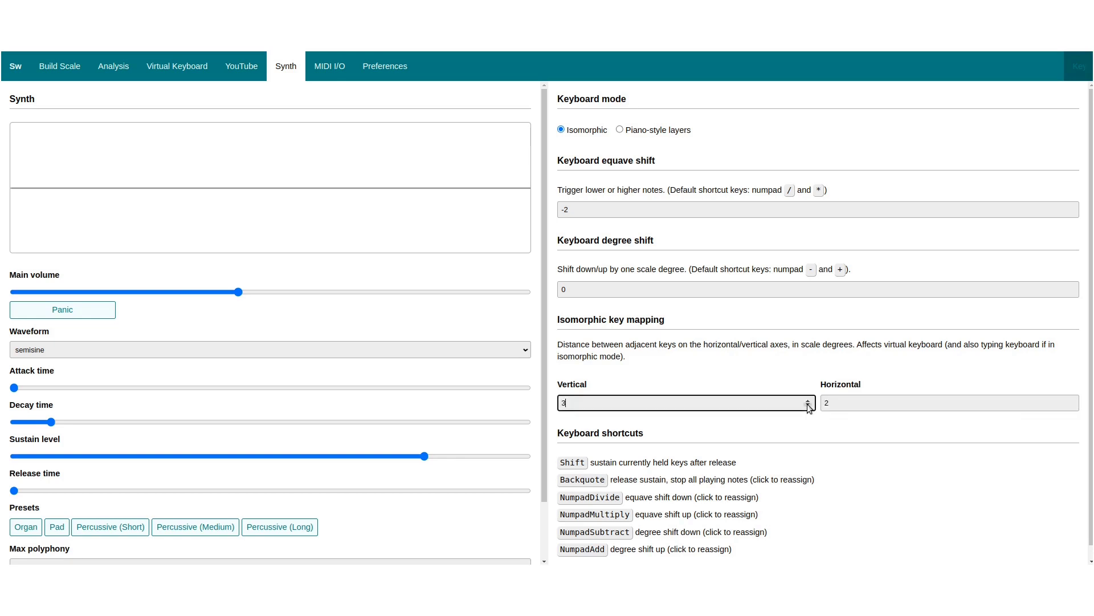
left_click(712, 365)
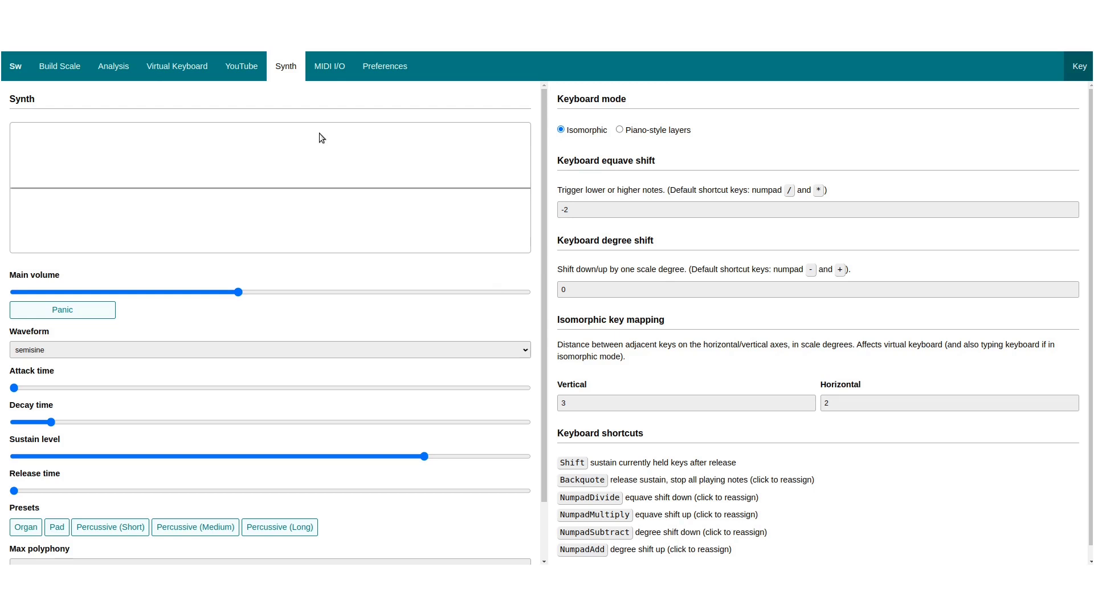
- Test the new layout on the on-screen keyboard with home-row and QWERTY-row notes
left_click(246, 67)
key("a")
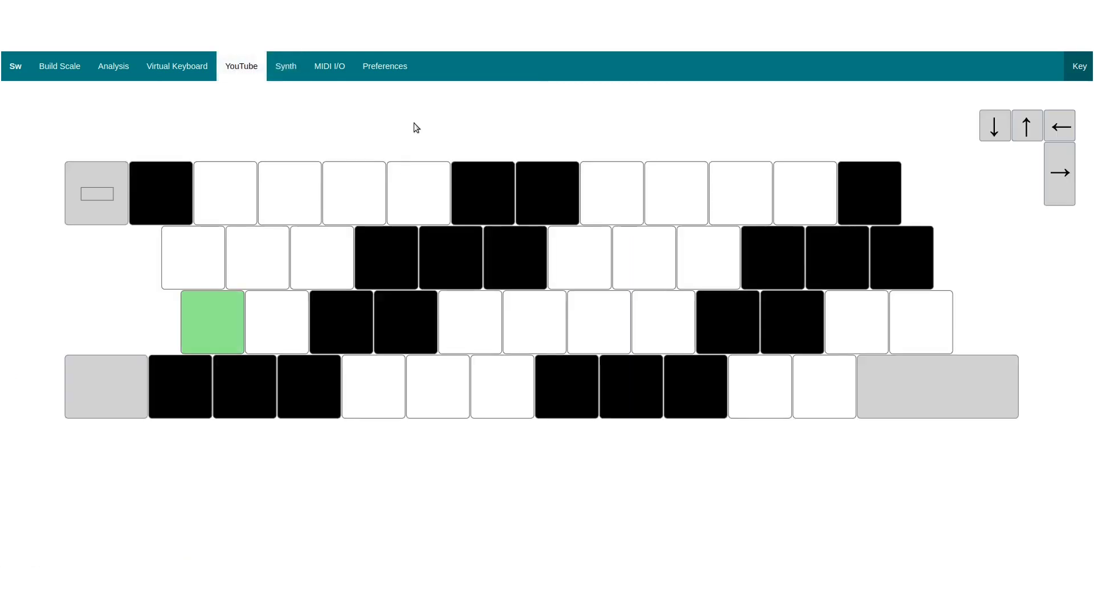
key("s")
key("d")
key("g")
key("j")
key("k")
key("h")
key("f")
key("d")
key("a")
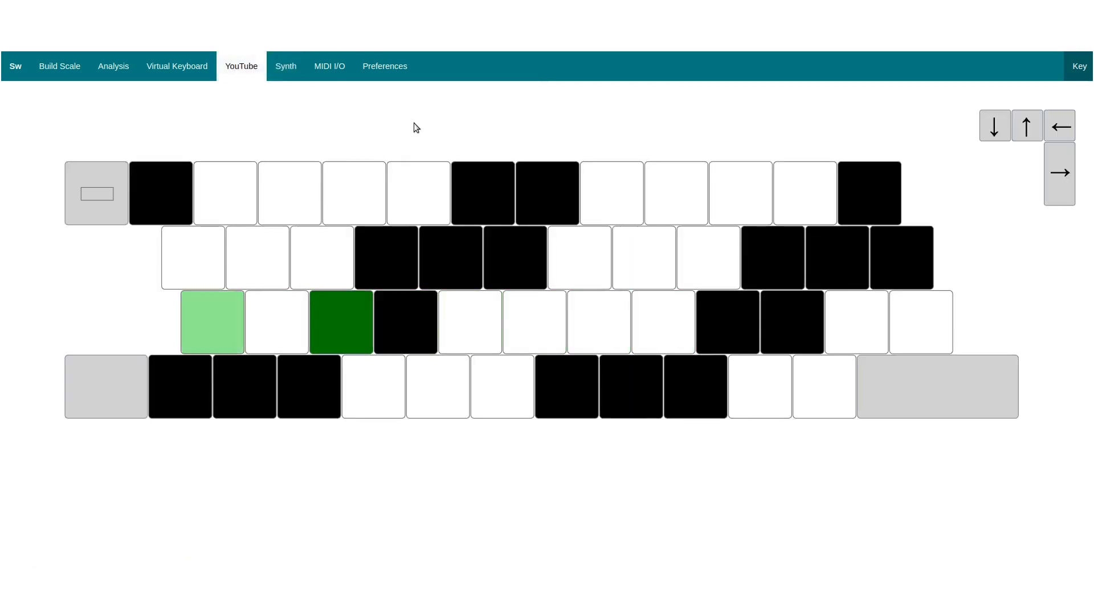
key("q")
key("w")
key("e")
key("i")
- Test upper number-row and bottom-row notes on the 2/3 isomorphic layout
key("t")
key("q")
key("e")
key("4")
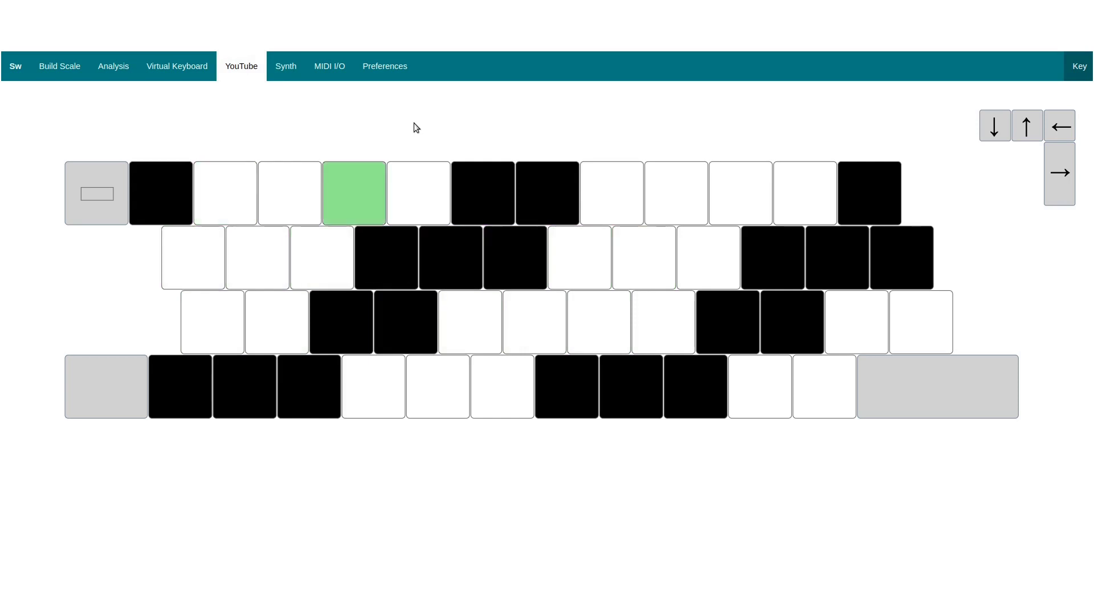
key("7")
key("8")
key("6")
key("v")
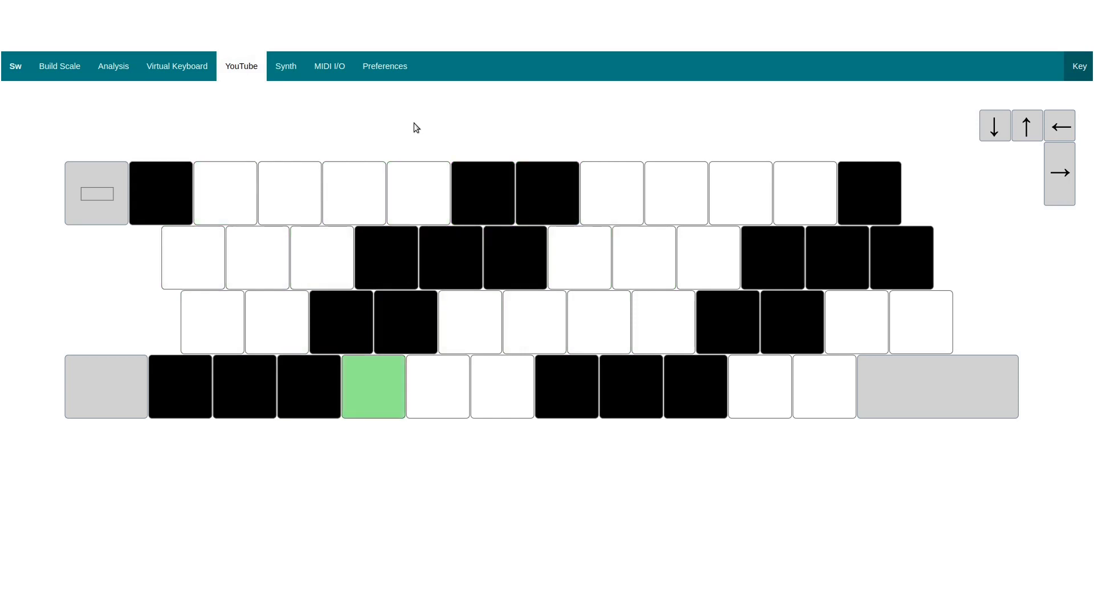
key("c")
key("z")
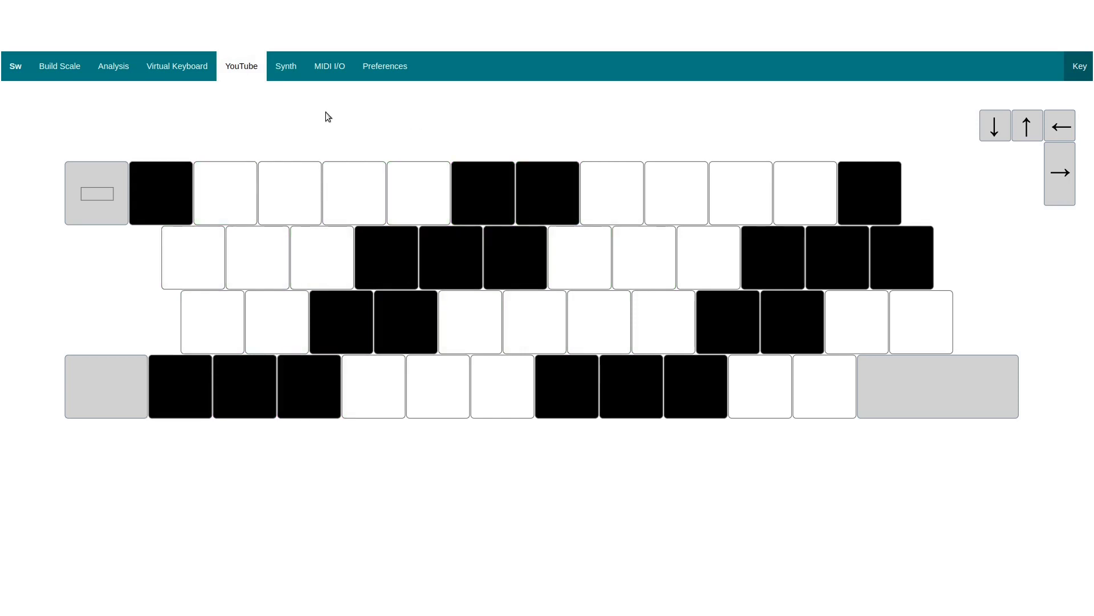
- Switch the typing keyboard to piano-style layers and test it with F, G and K
left_click(284, 66)
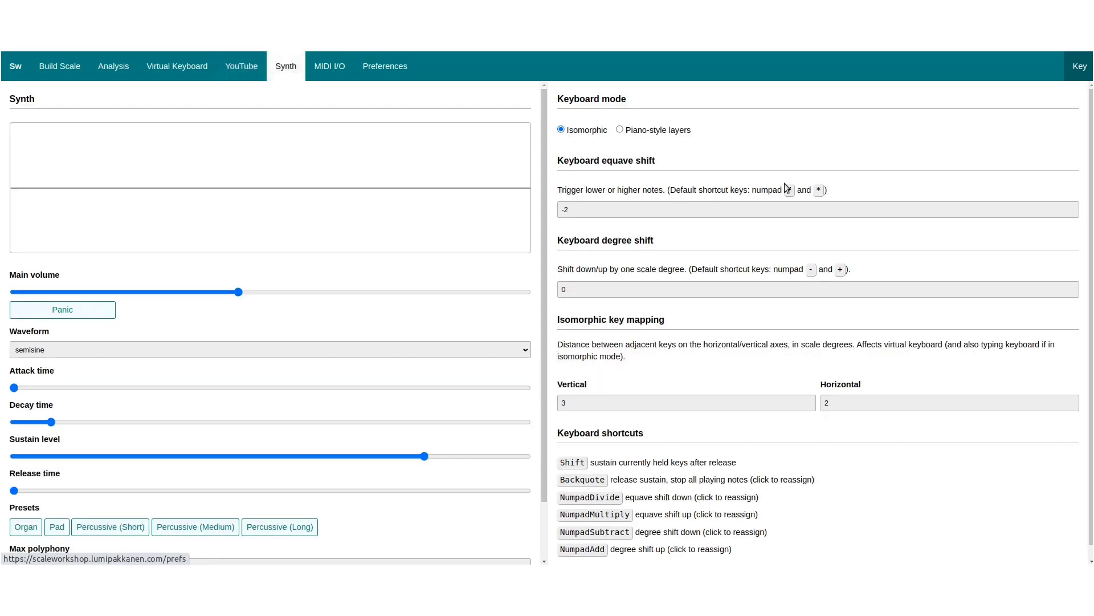
left_click(646, 131)
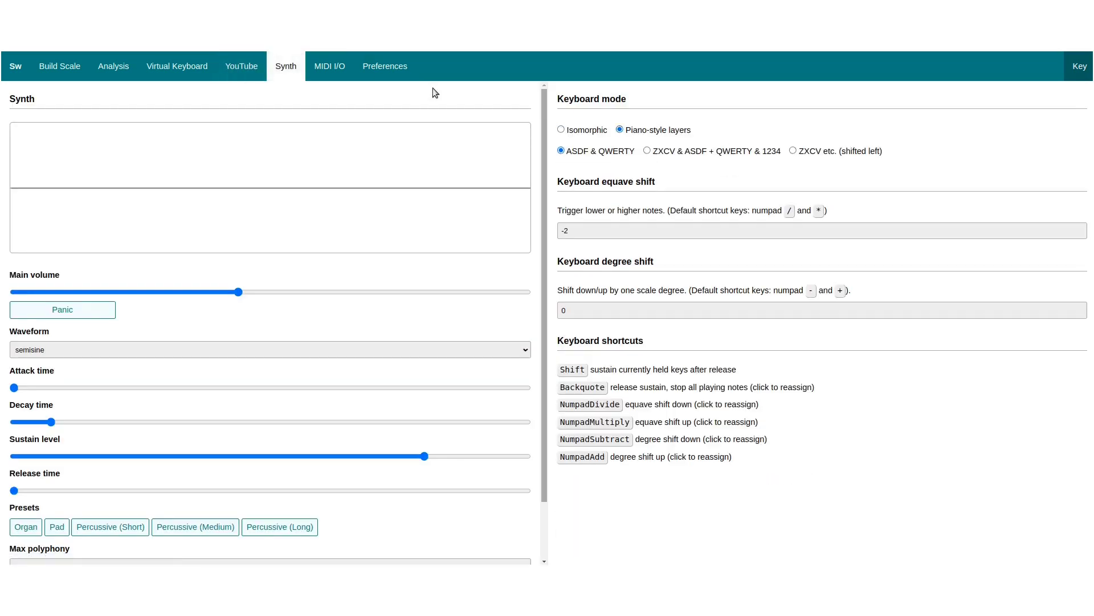
left_click(234, 66)
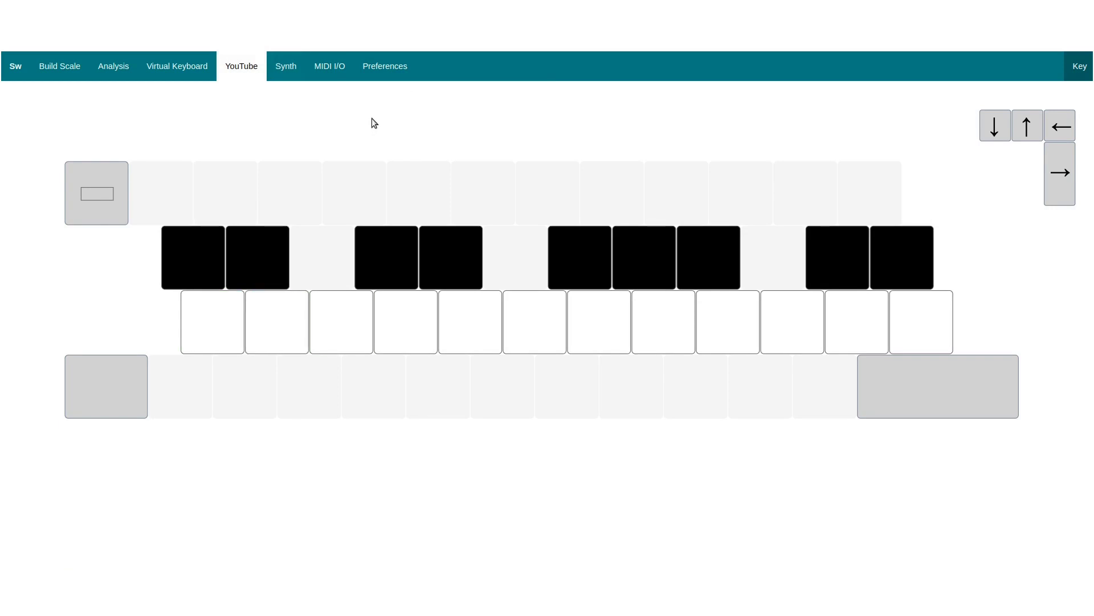
key("f")
key("g")
key("k")
- Choose the shifted-left ZXCV piano layout and test bottom-row notes from Z to M
left_click(290, 73)
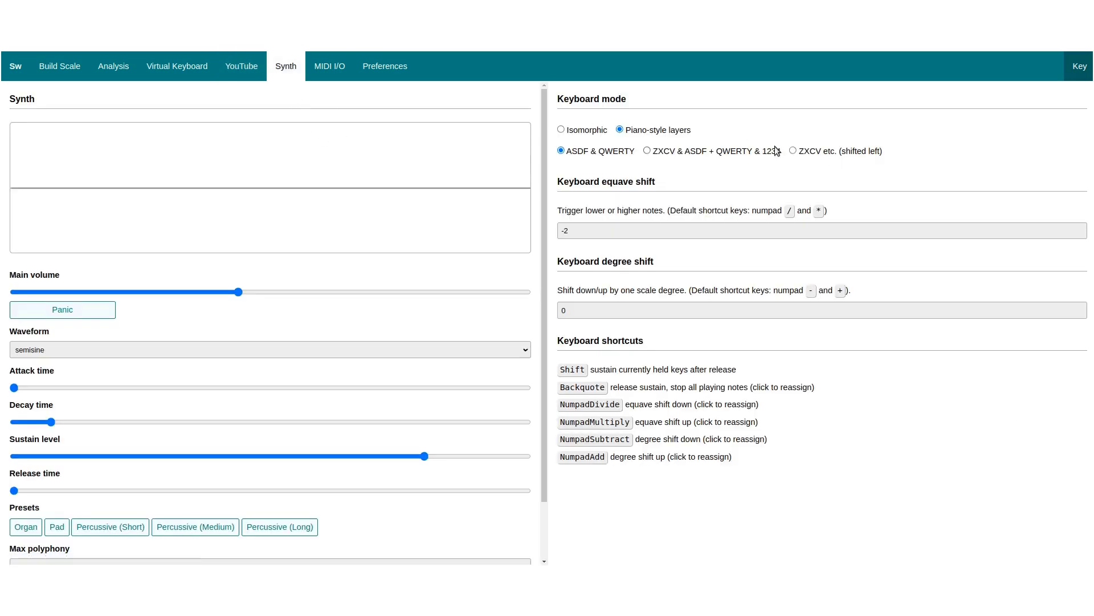
left_click(793, 151)
left_click(282, 70)
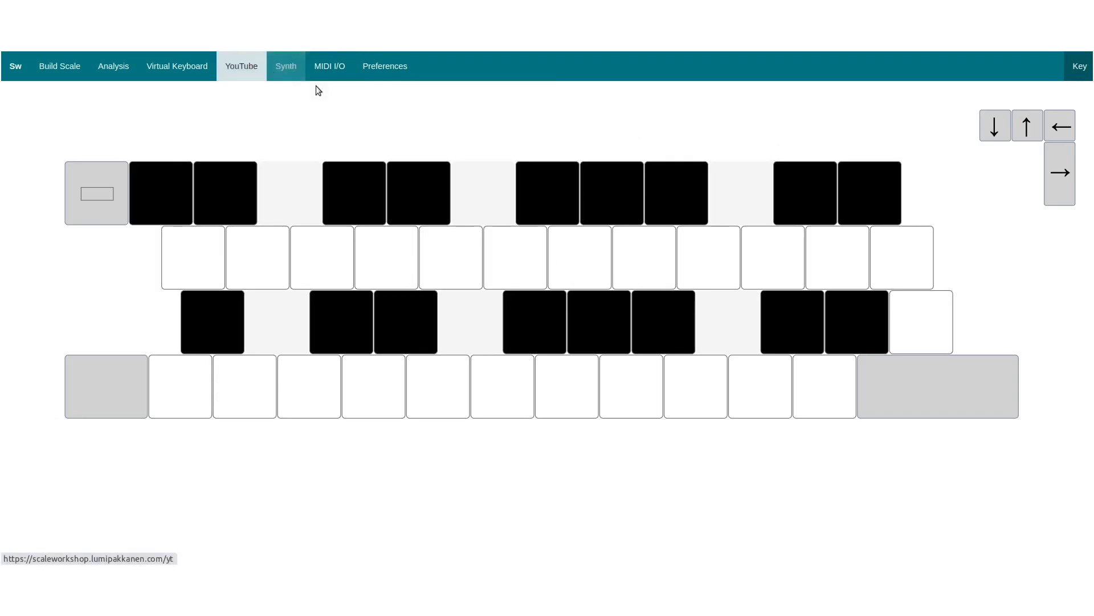
key("z")
key("v")
key("b")
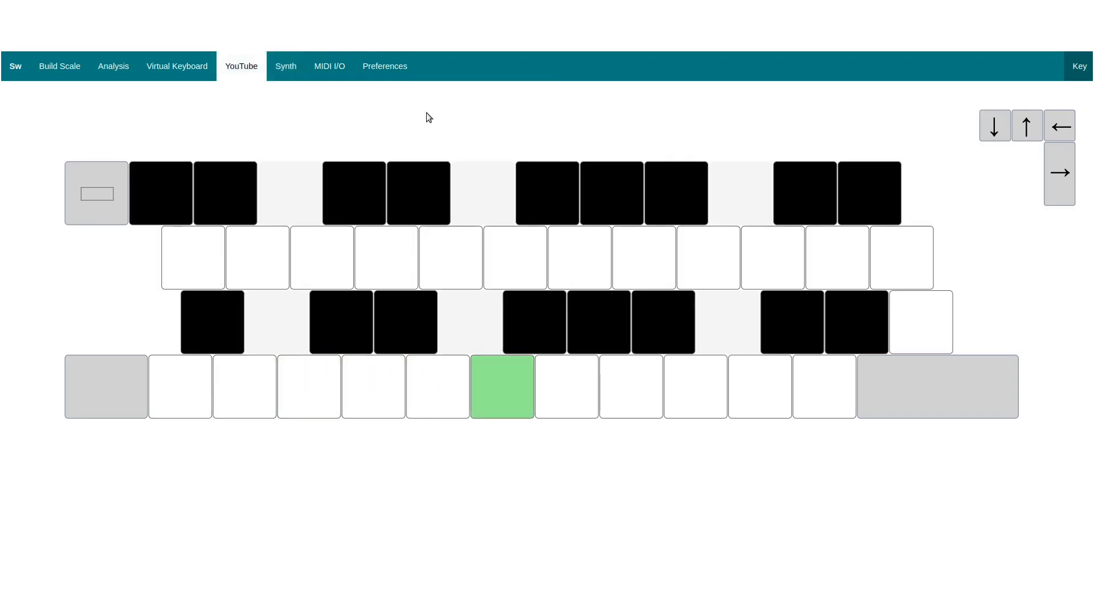
key("m")
key("b")
key("v")
key("c")
key("x")
key("z")
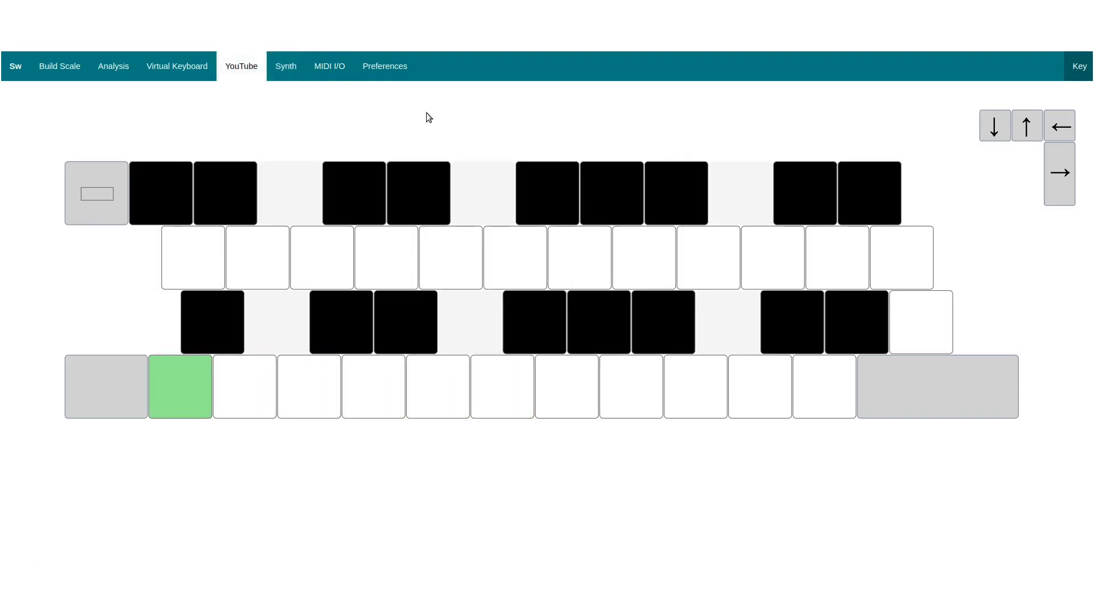
- Play upper-layer QWERTY and number-row notes as a short melody
key("e")
key("w")
key("r")
key("u")
key("i")
key("y")
key("e")
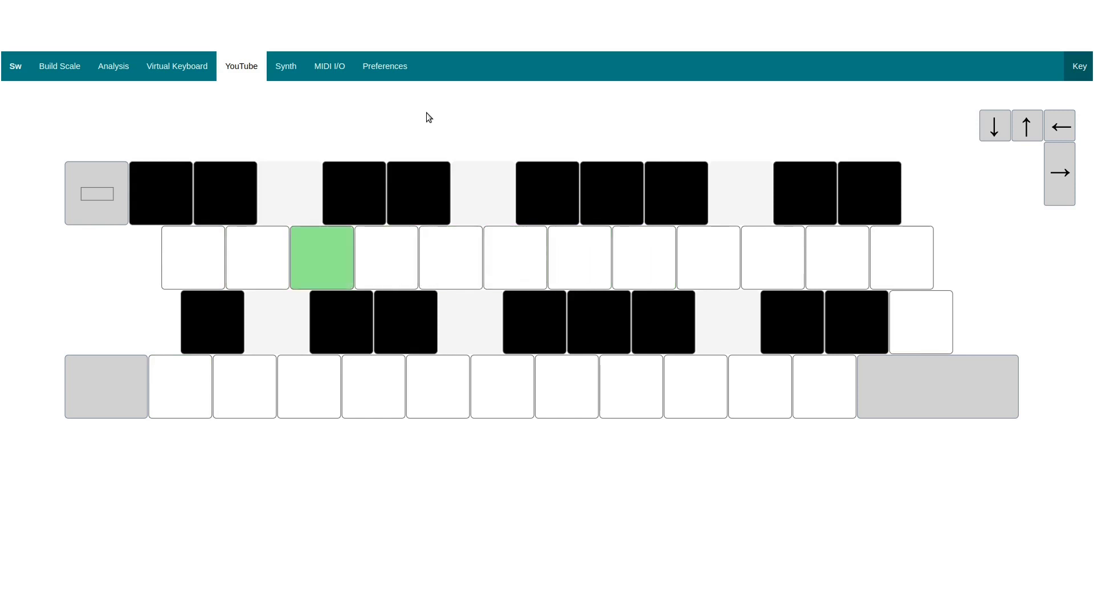
key("q")
key("4")
key("t")
key("w")
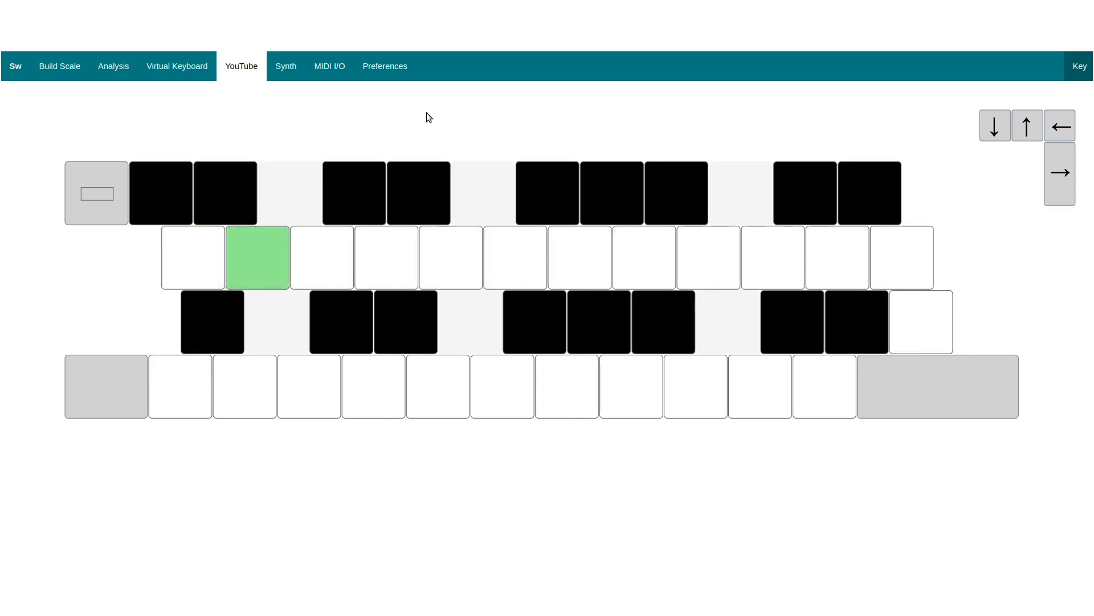
- Play two-note combinations and chords on the upper layer
key("5")
key("u")
key("y")
key("7")
key("r")
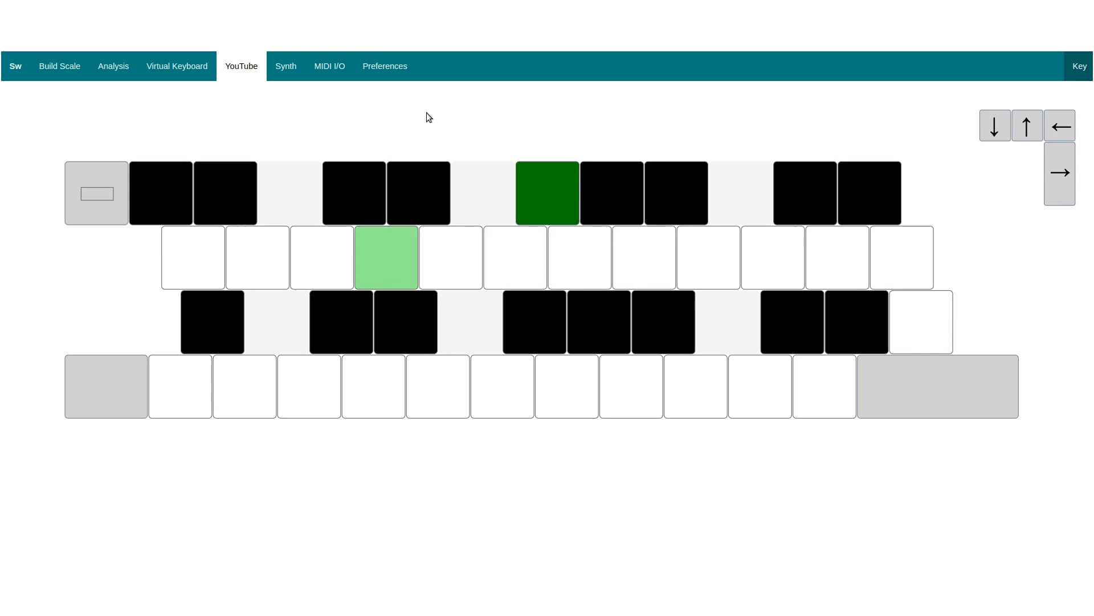
key("q")
key("e")
key("r")
key("u")
key("q")
key("t")
key("i")
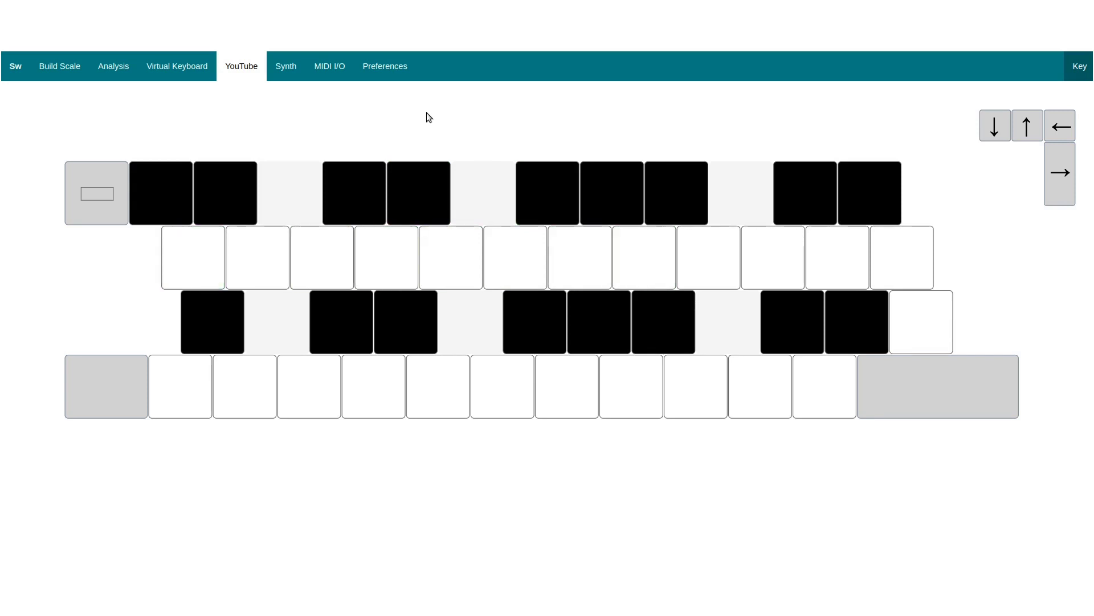
- Sustain held notes with Shift, play over them, then play a descending run Y to Q
key("shift")
key("less")
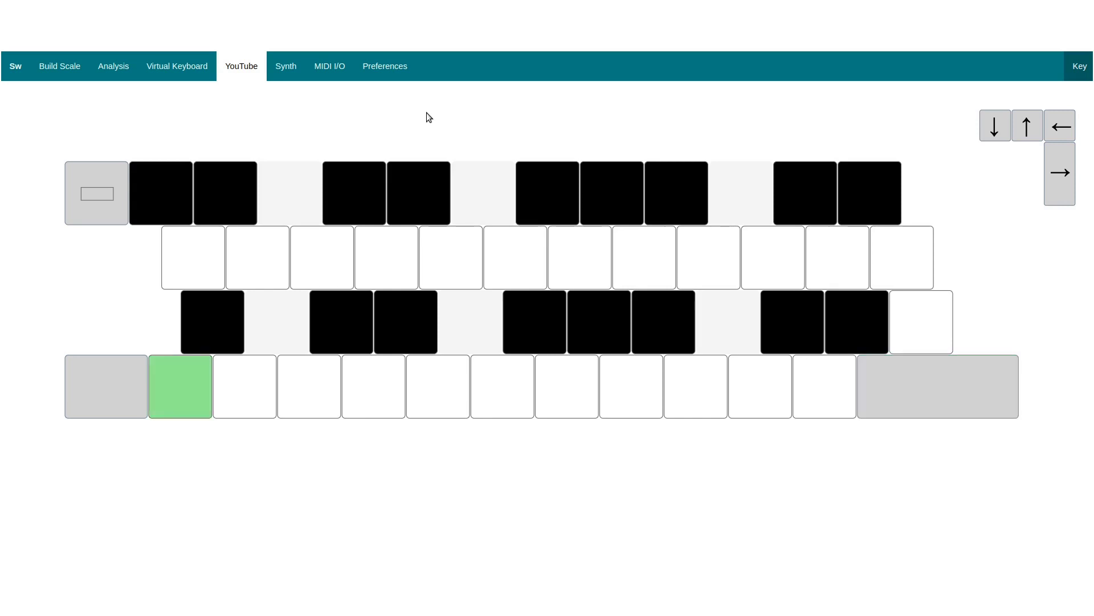
key("q")
key("e")
key("r")
key("y")
key("t")
key("r")
key("e")
key("w")
key("q")
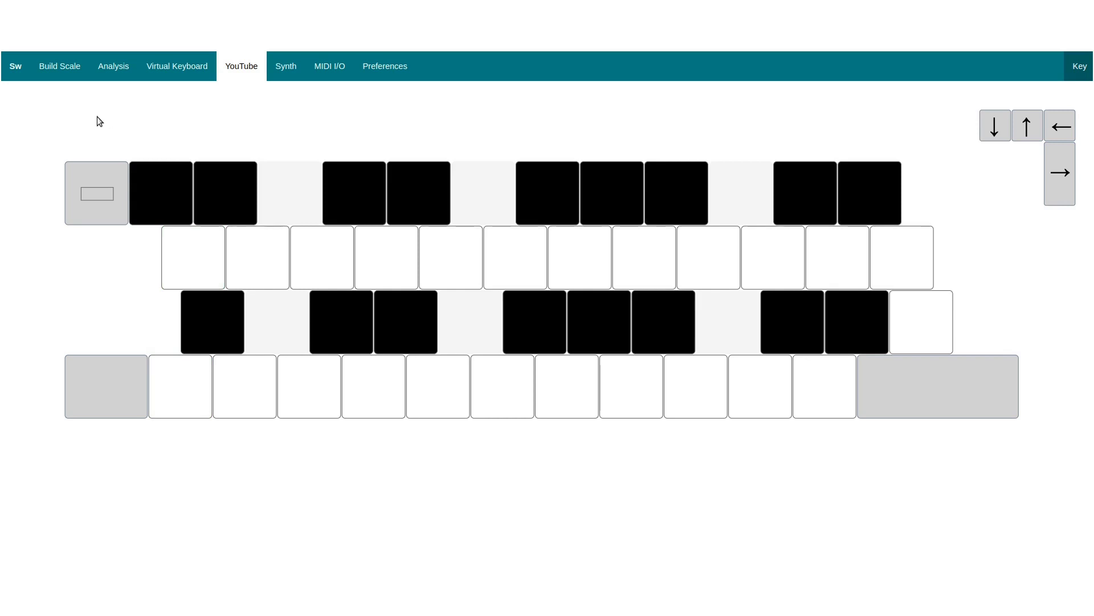
- Sustain with Shift+\, add bottom-row C and B, then release all notes with the grave key
key("shift+backslash")
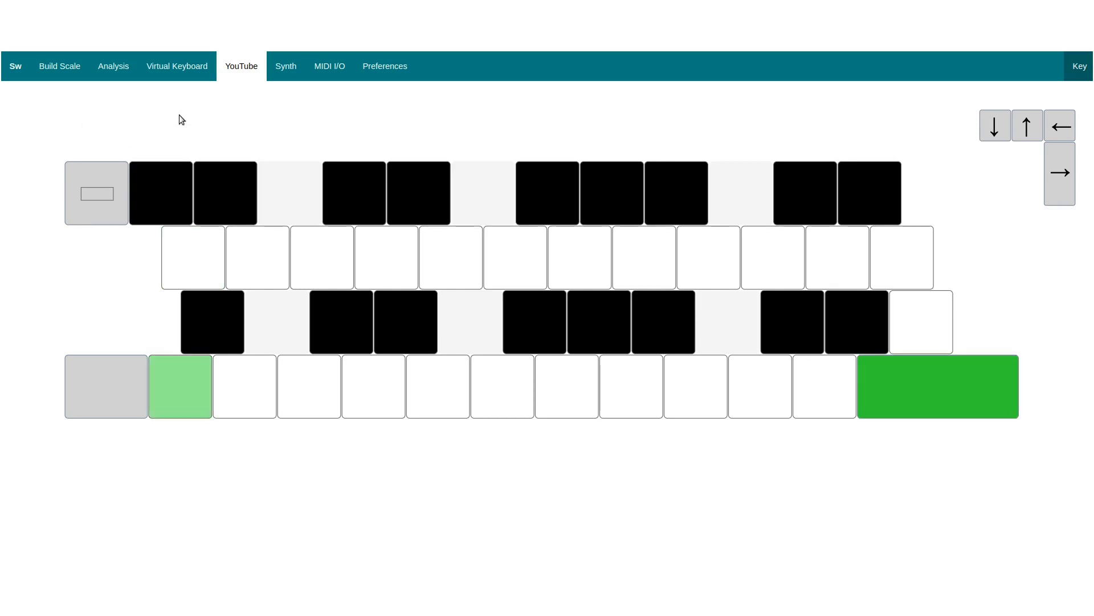
key("shift+c")
key("shift+b")
key("grave")
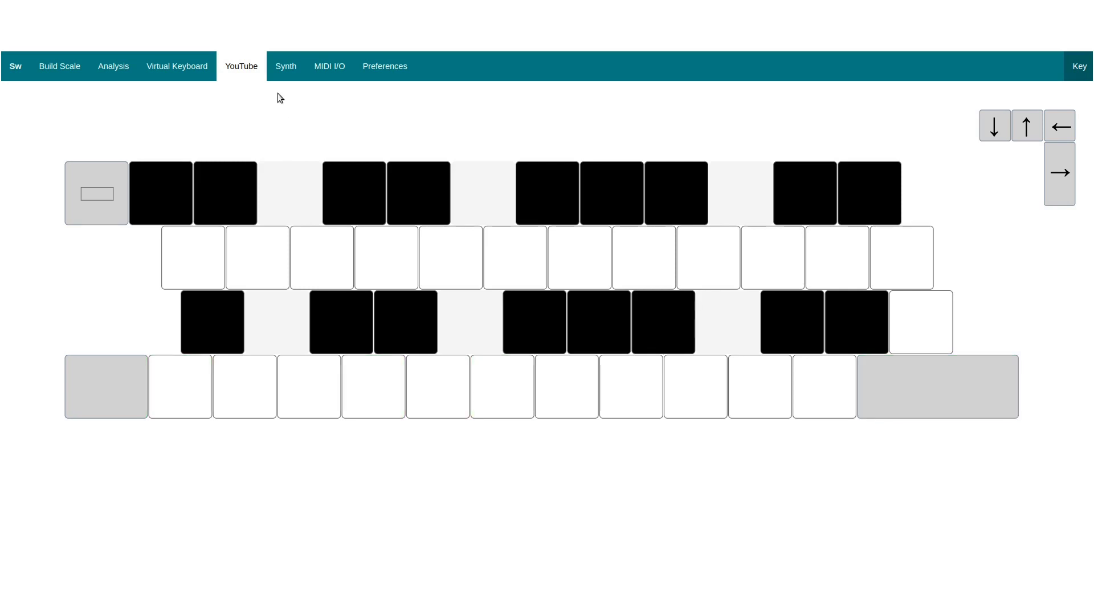
- Switch keyboard mode to isomorphic and drag across the virtual keyboard grid to hear it
left_click(280, 72)
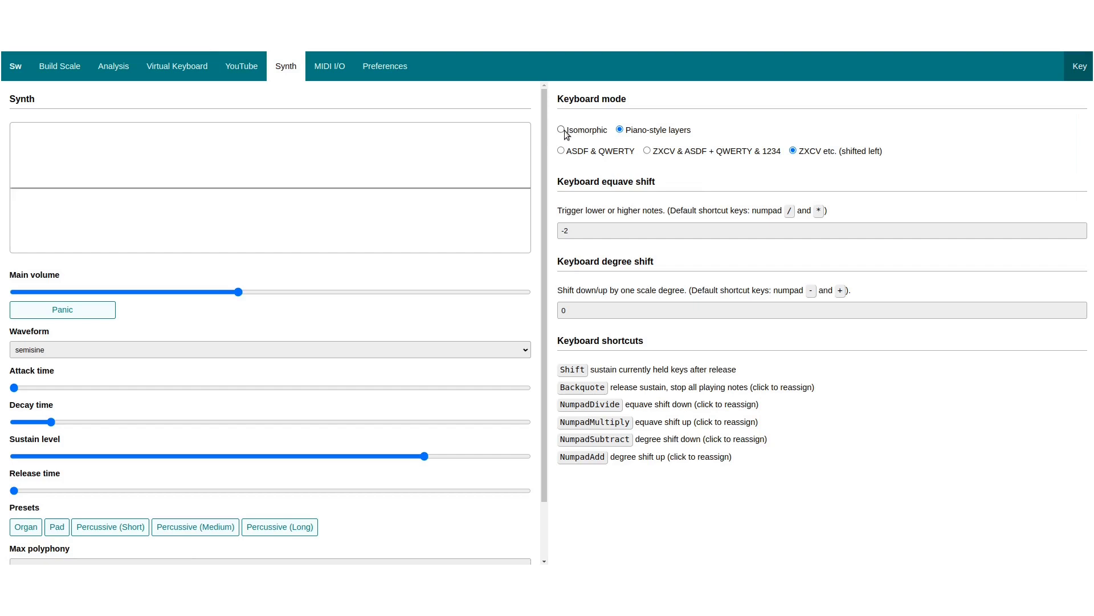
left_click(561, 130)
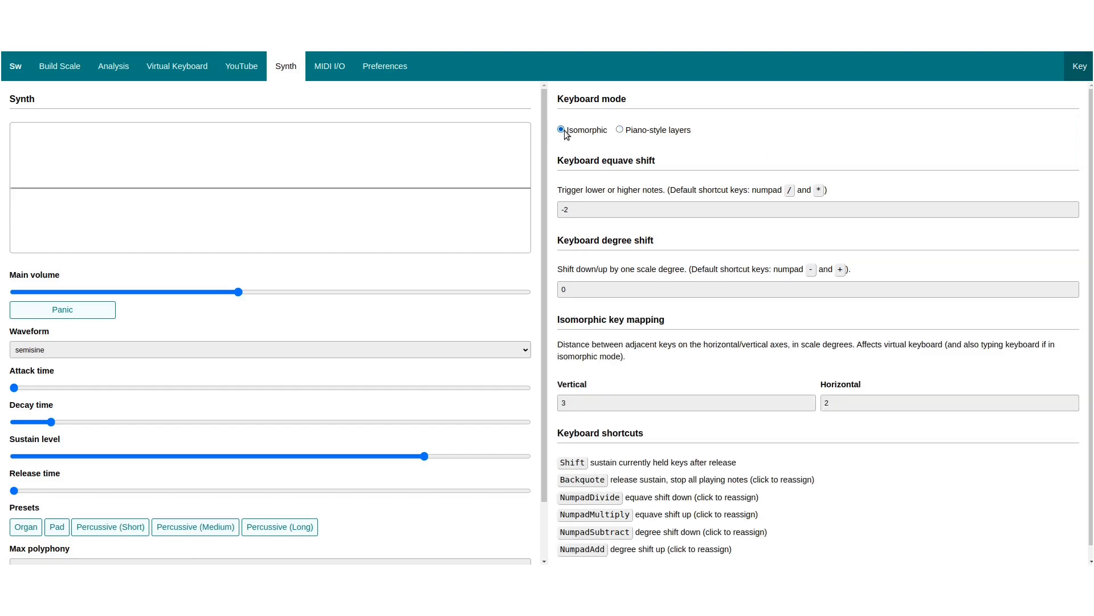
left_click(180, 68)
mouse_move(537, 427)
left_mouse_down()
mouse_move(810, 424)
mouse_move(285, 84)
left_mouse_up()
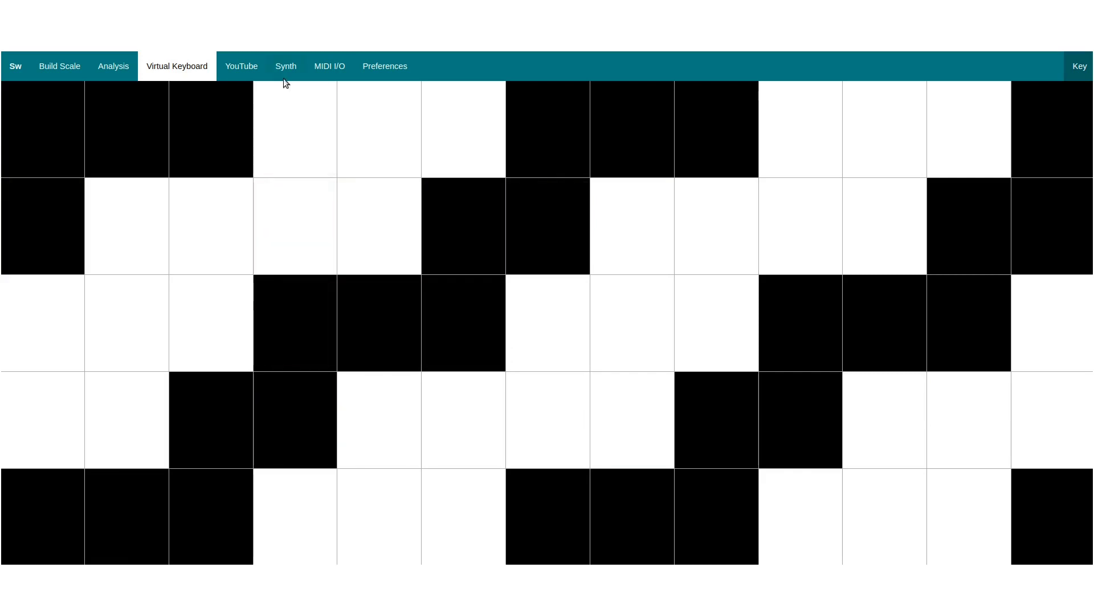
- Switch keyboard mode back to piano-style layers and play a run up the virtual piano
left_click(286, 67)
left_click(621, 130)
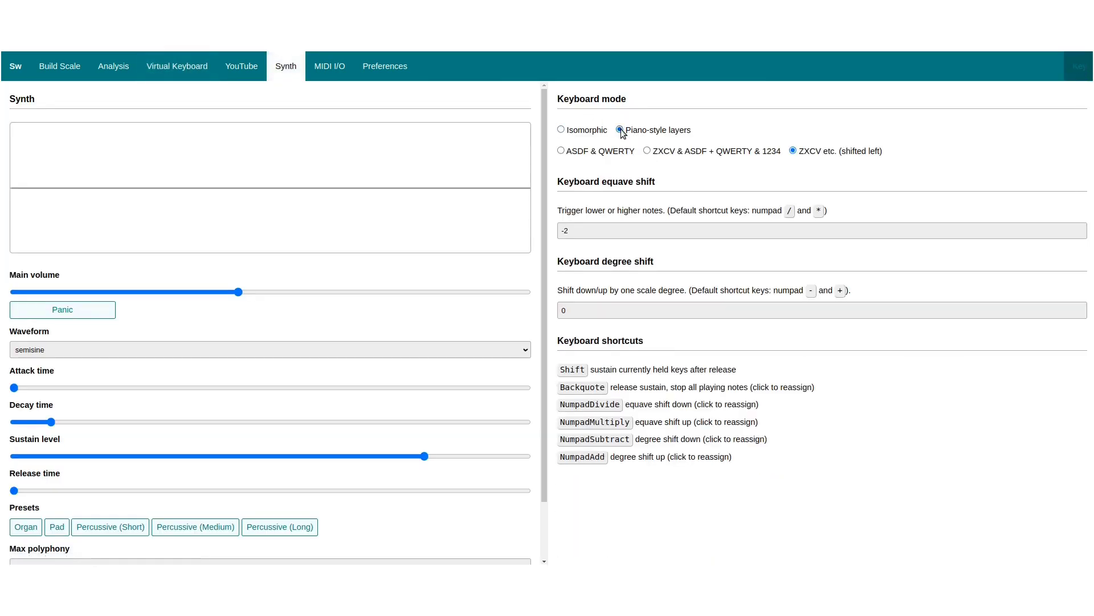
left_click(163, 72)
left_click(203, 372)
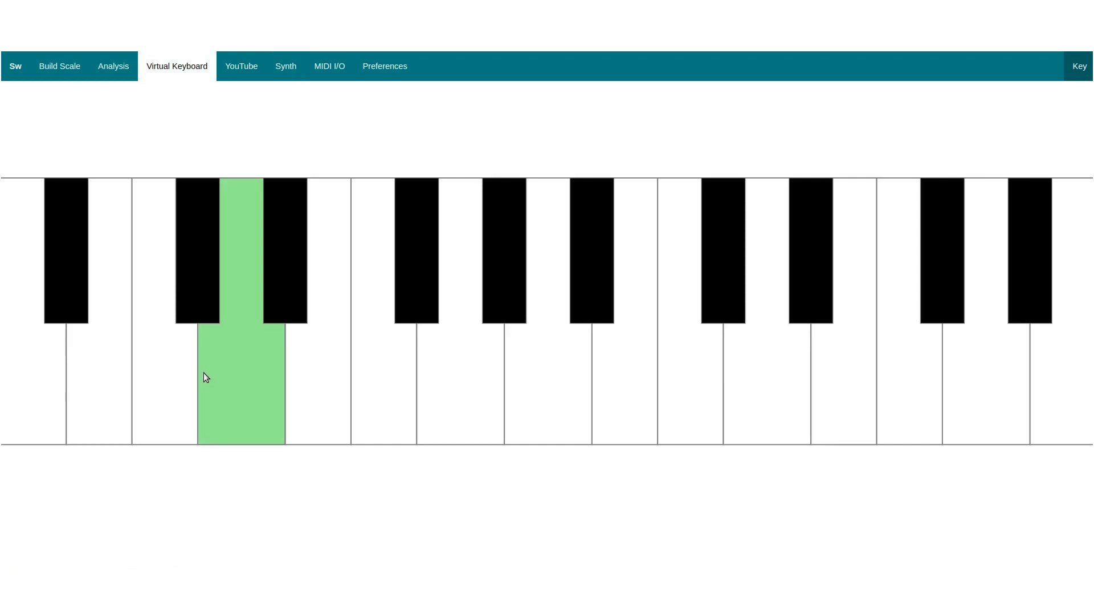
mouse_move(204, 373)
left_mouse_down()
mouse_move(737, 381)
mouse_move(260, 383)
left_mouse_up()
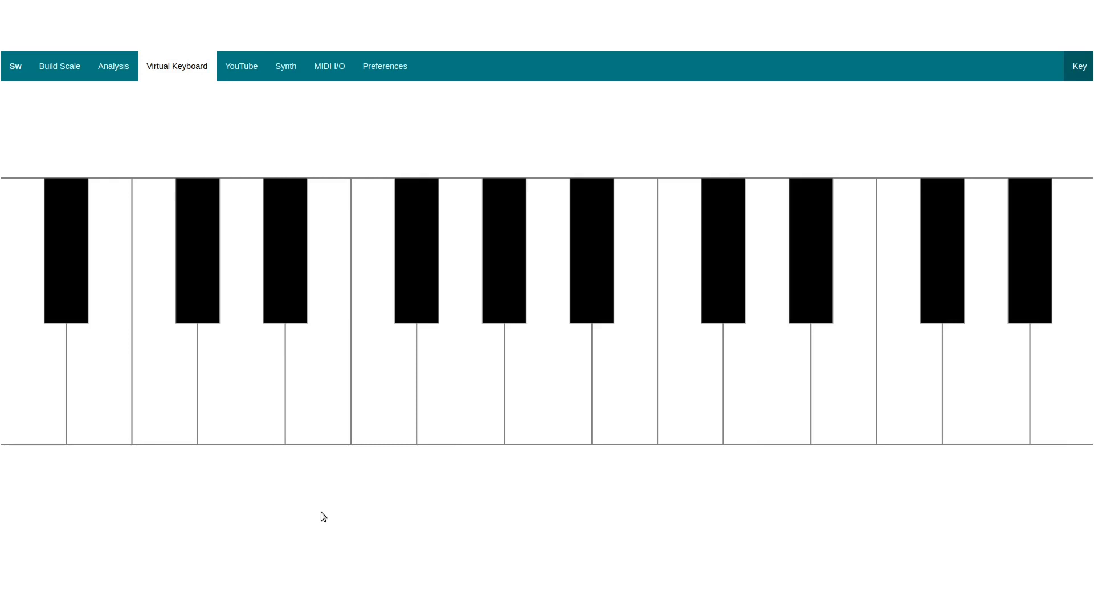
- Audition the sine and then sawtooth waveforms, playing Z after each
left_click(284, 74)
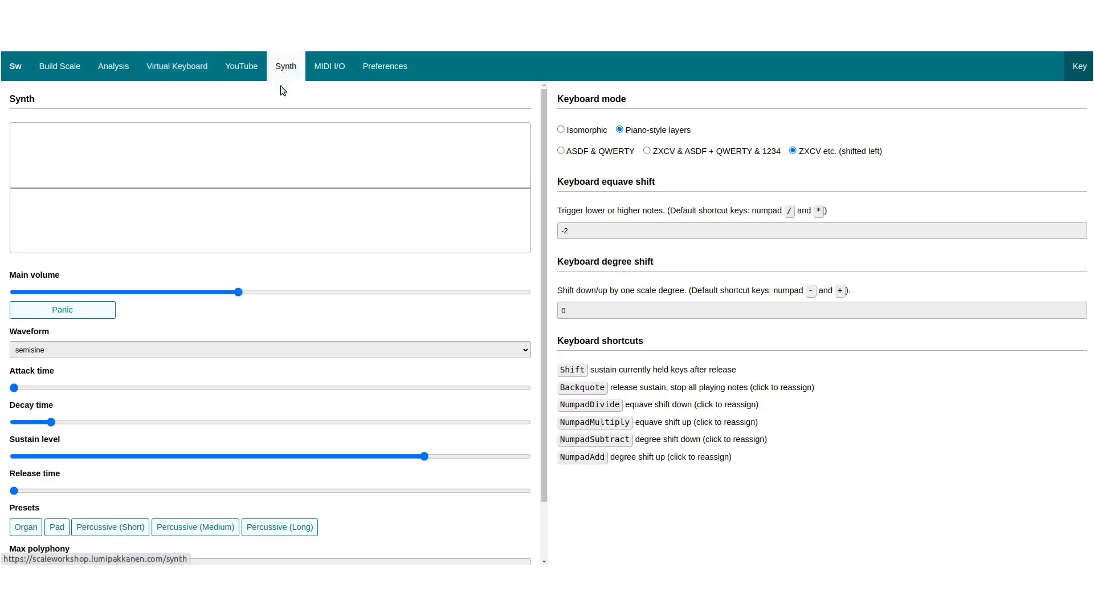
left_click(133, 349)
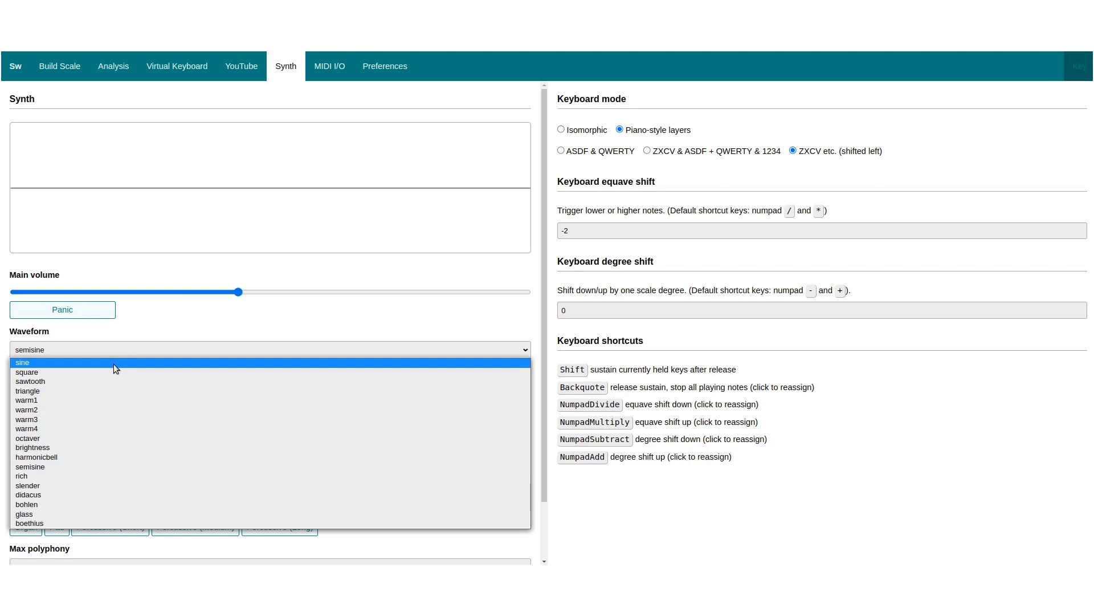
left_click(115, 365)
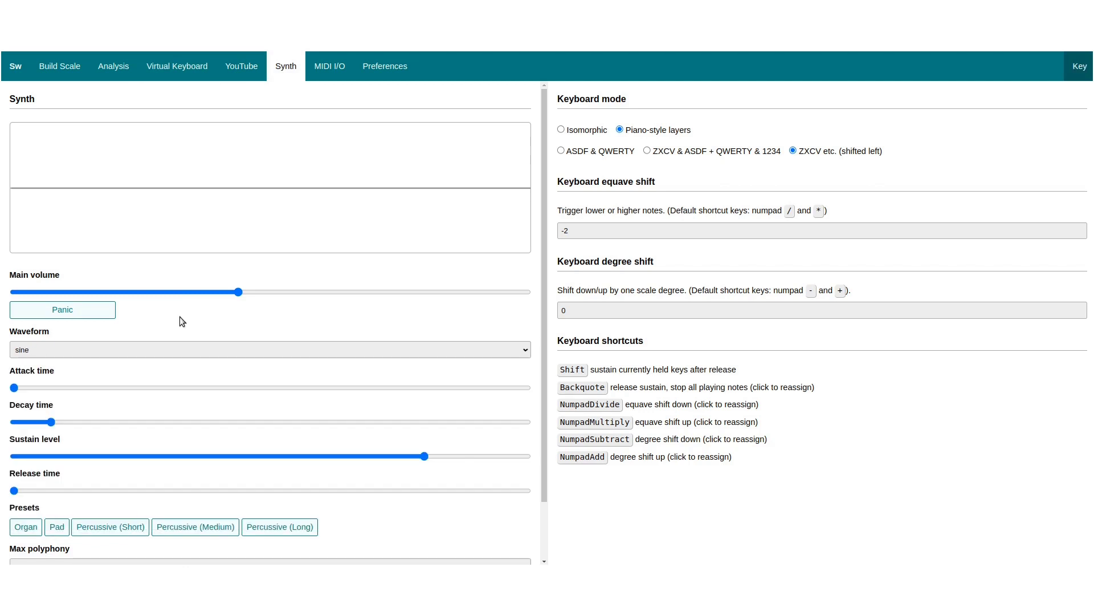
key("z")
left_click(180, 349)
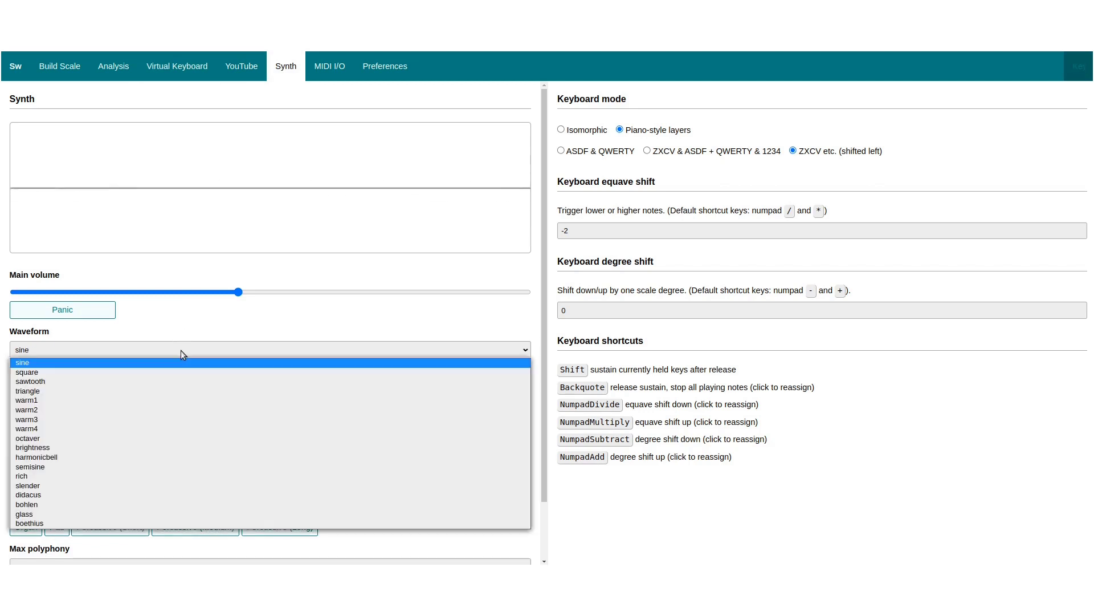
left_click(148, 383)
key("z")
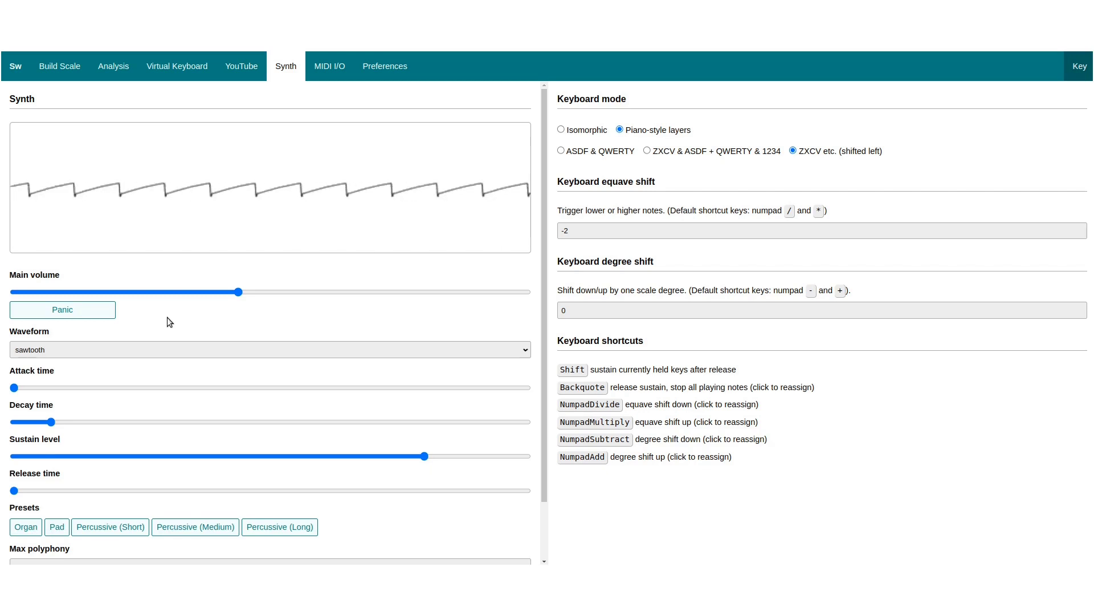
- Audition triangle, semisine, and finally boethius waveforms, playing Z after each
left_click(129, 349)
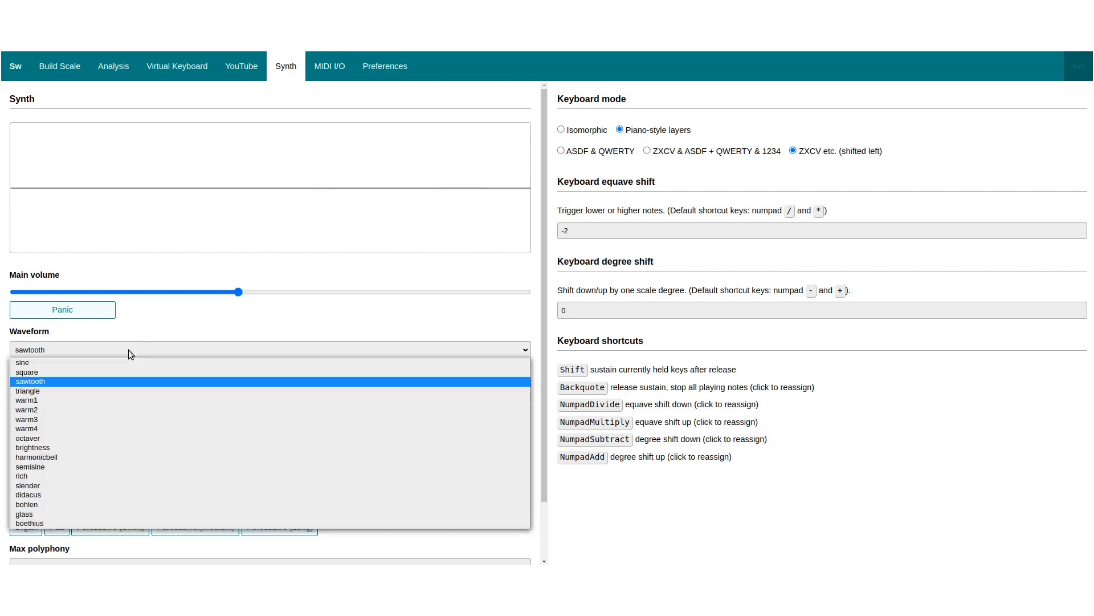
left_click(88, 391)
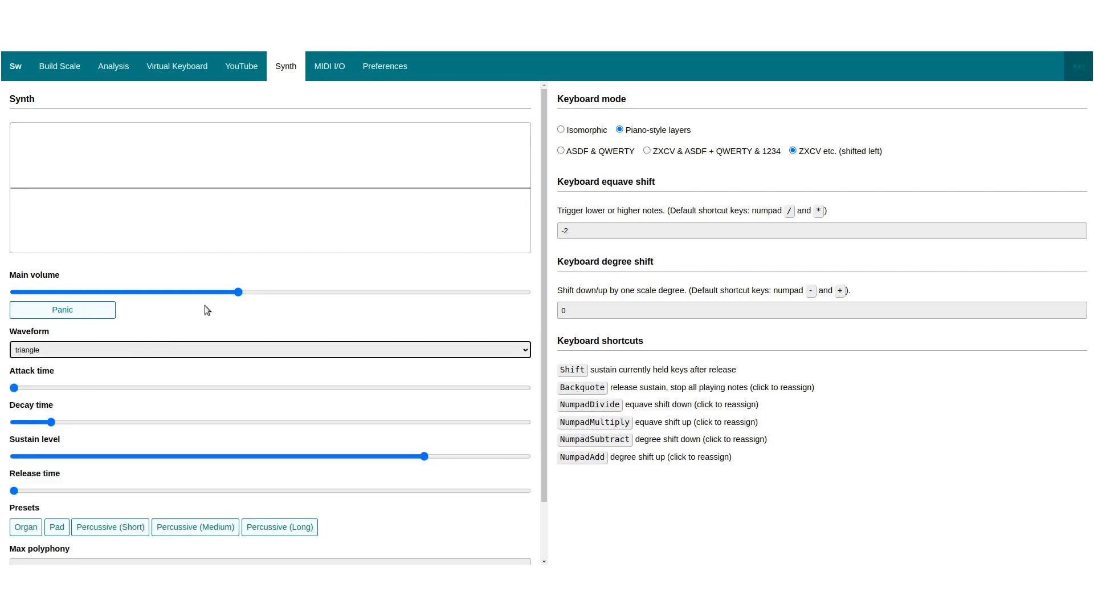
key("z")
left_click(162, 349)
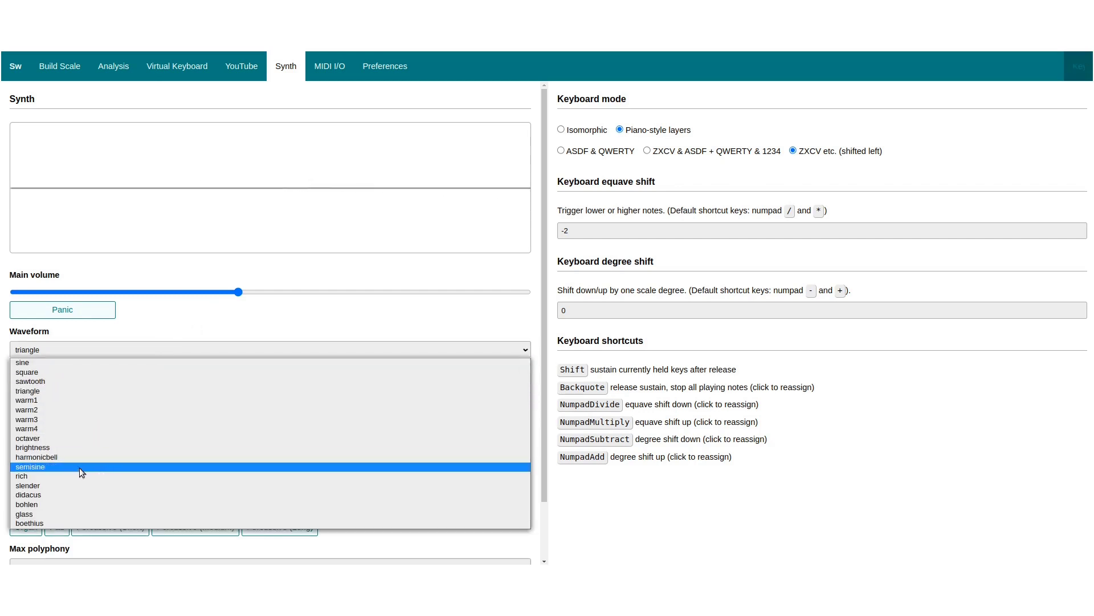
left_click(79, 467)
key("z")
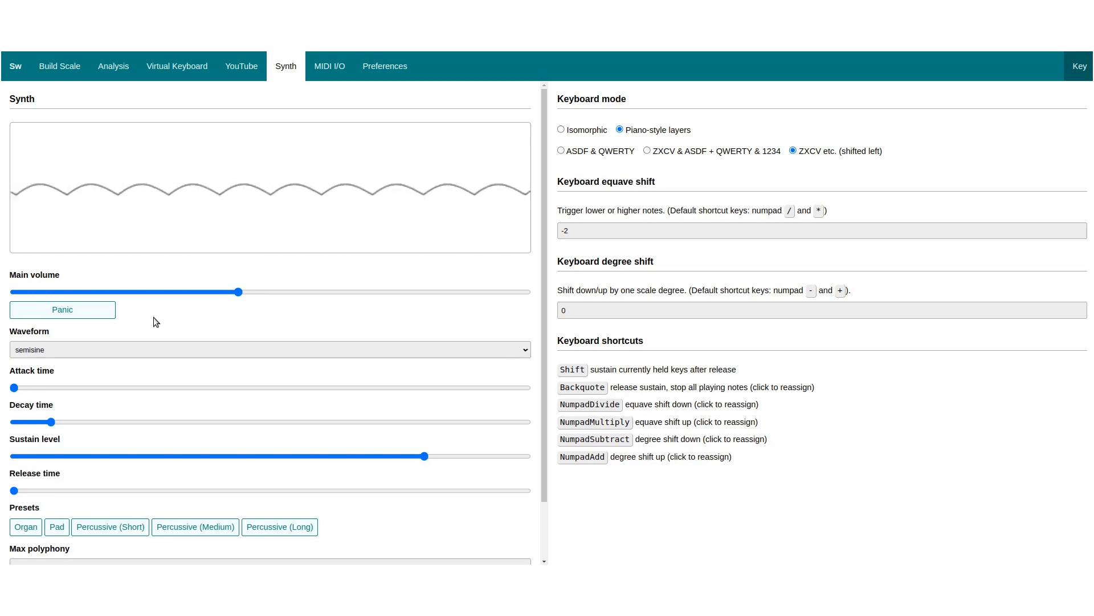
left_click(187, 350)
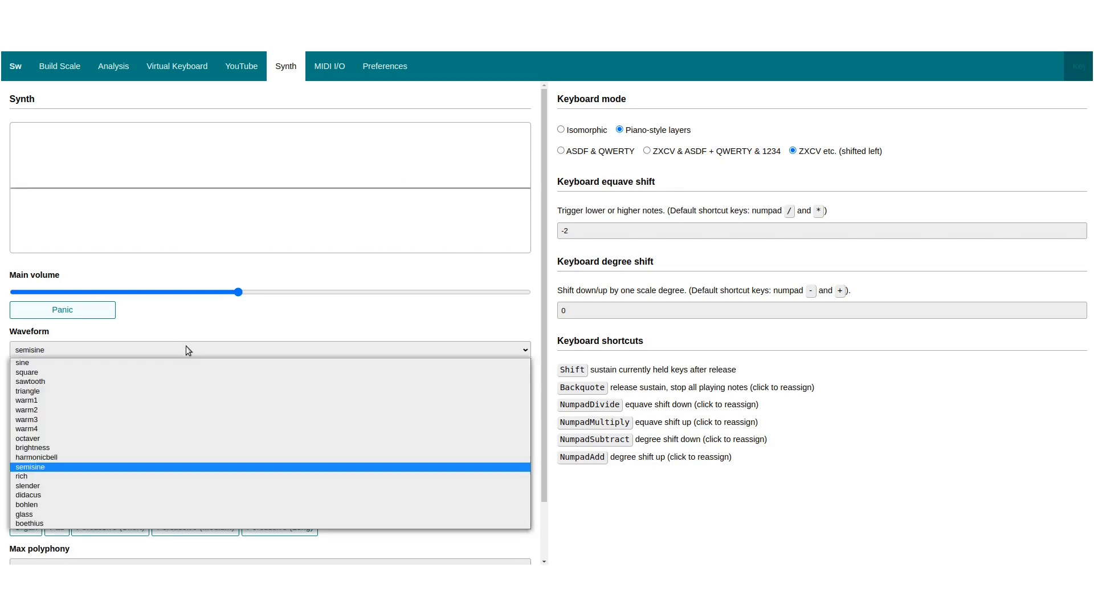
left_click(129, 523)
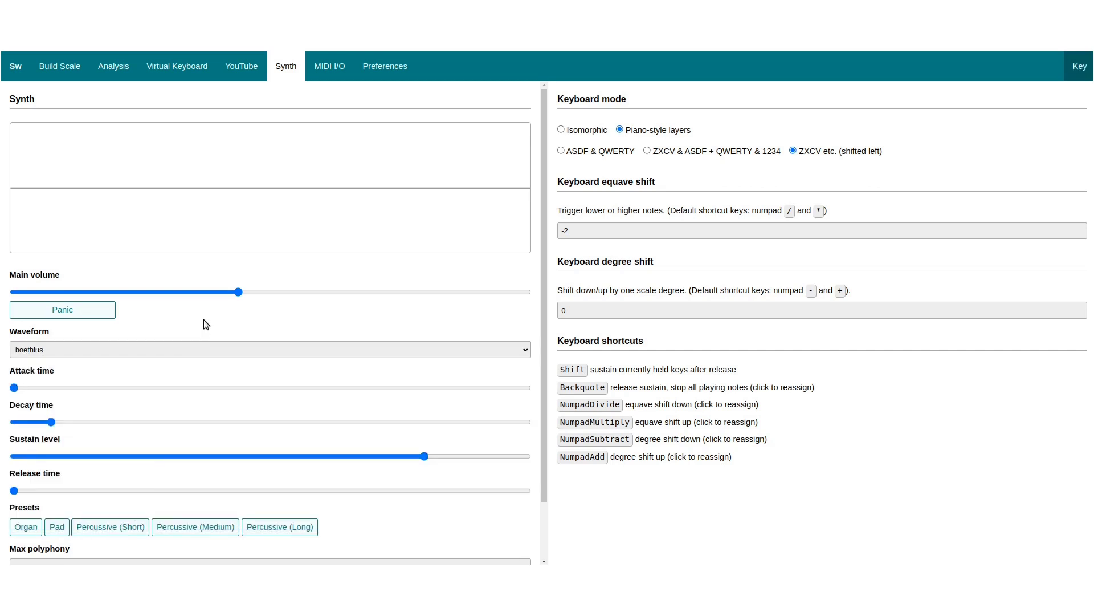
key("z")
- Set the waveform back to triangle using keyboard focus and play a Z test note
key("Tab")
key("Tab")
key("Tab")
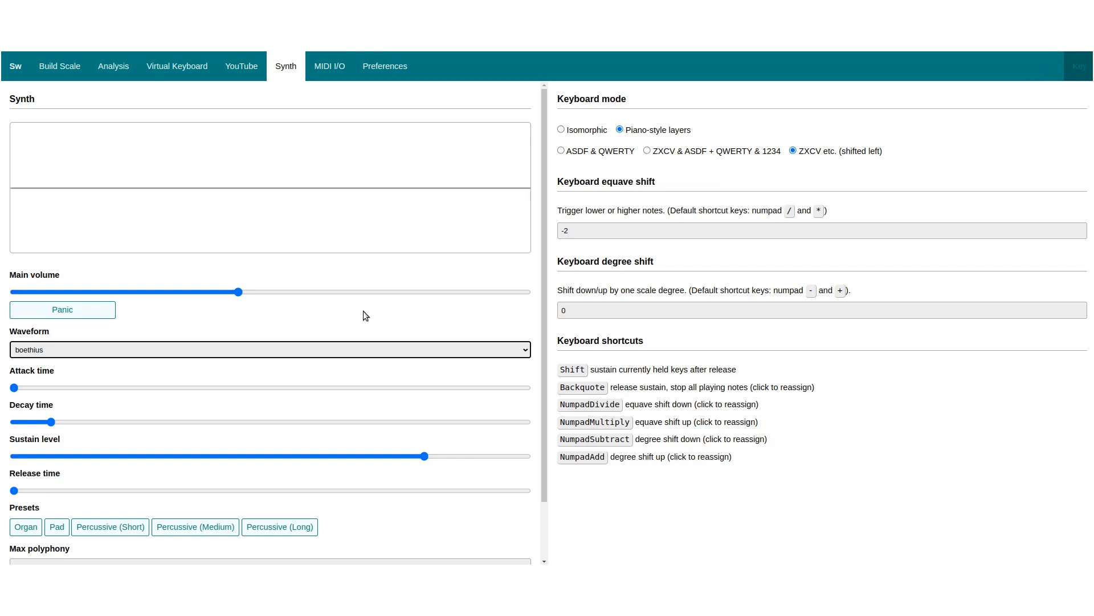
key("t")
left_click(246, 316)
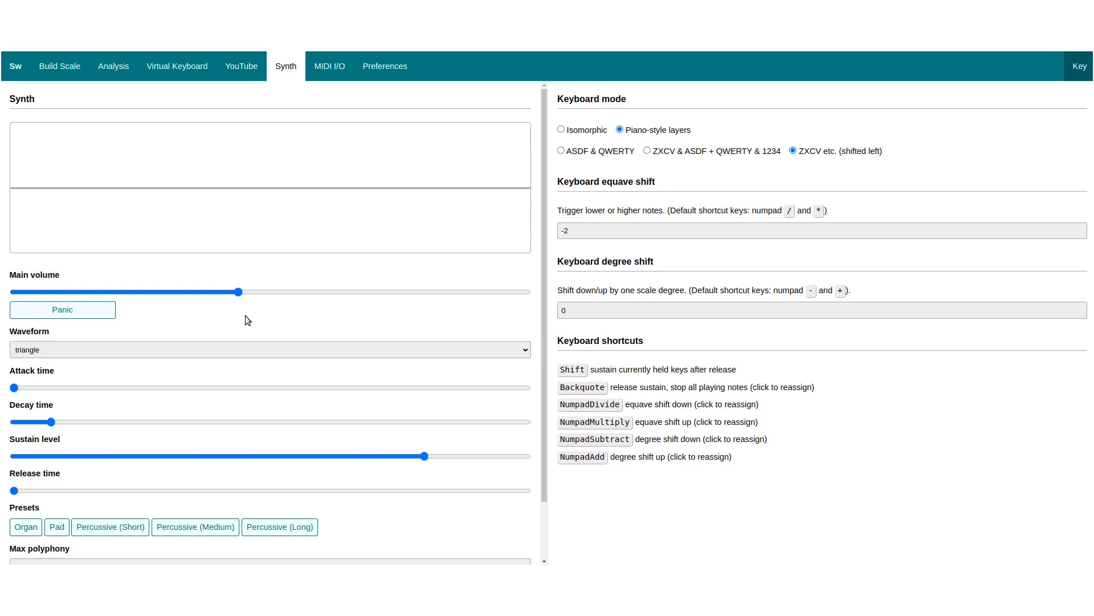
key("z")
key("z")
- Try the Pad and Percussive Short, Medium and Long envelope presets, playing test notes
left_click(58, 529)
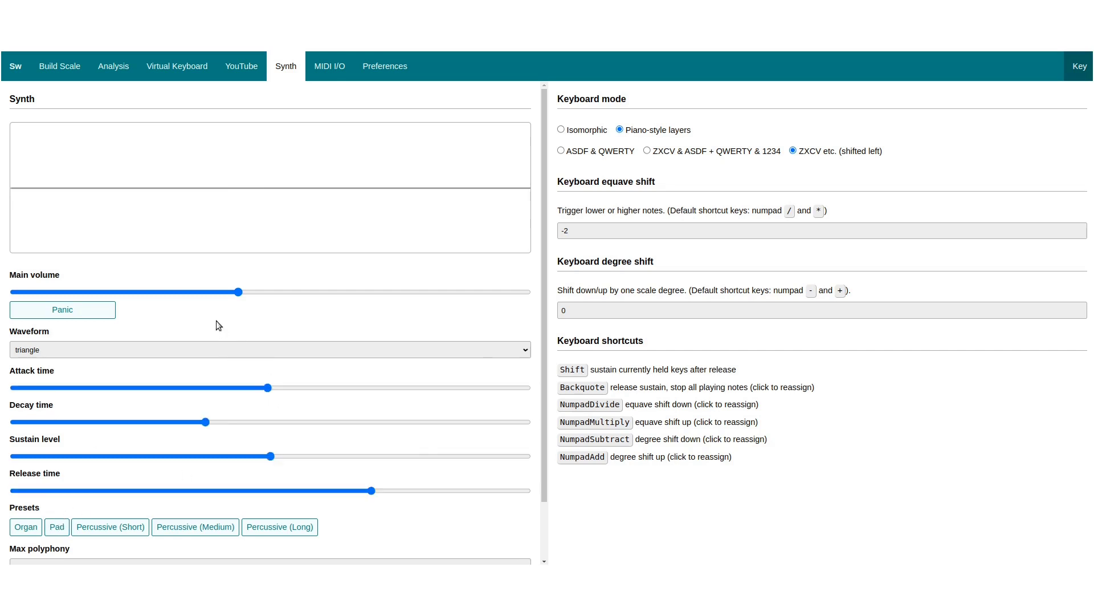
key("z")
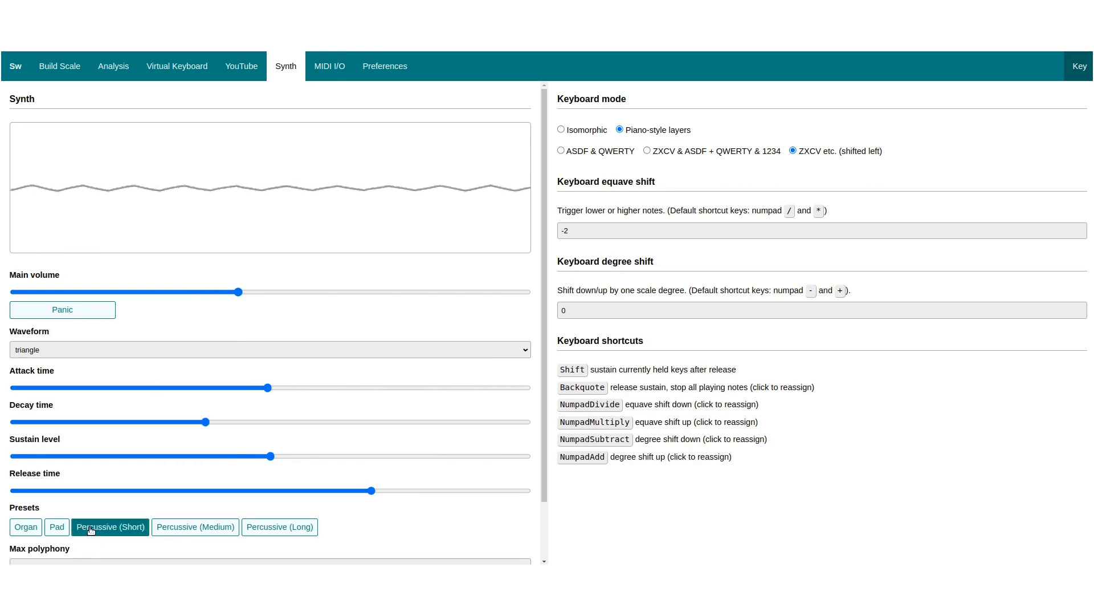
left_click(111, 527)
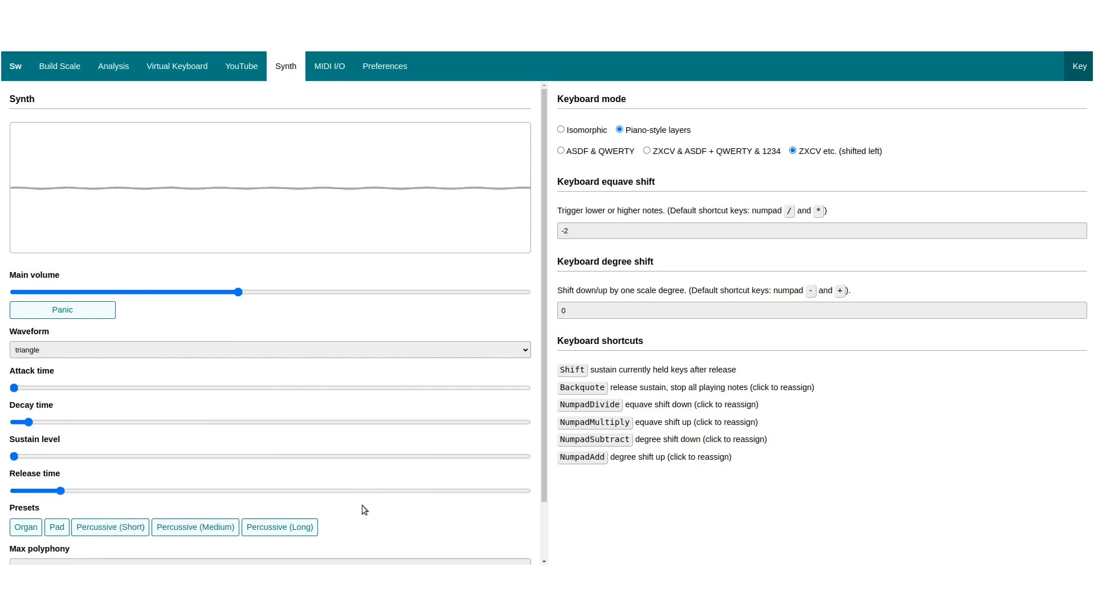
left_click(215, 528)
key("z")
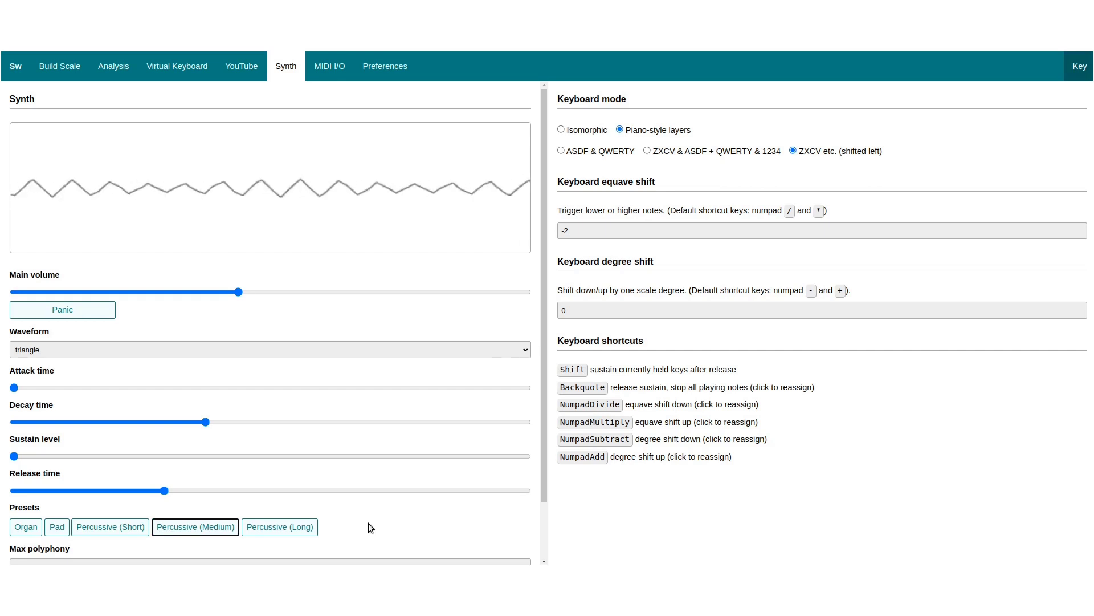
left_click(312, 528)
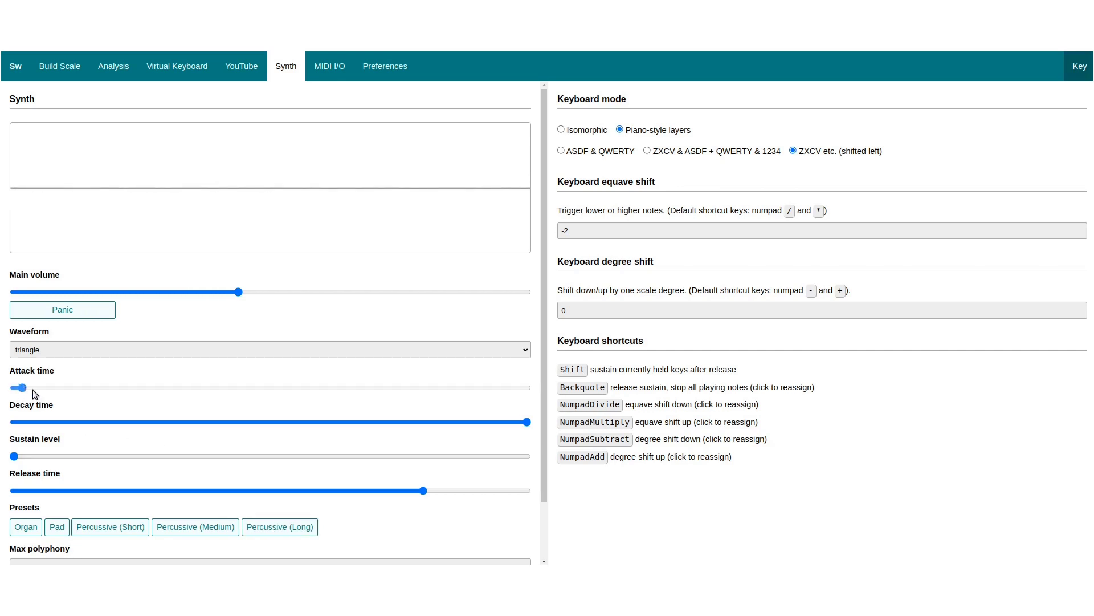
- Hand-tune the envelope: slightly longer attack, decay cut to a third, mid sustain, shorter release
left_click_drag(33, 389, 77, 388)
left_click_drag(525, 423, 170, 423)
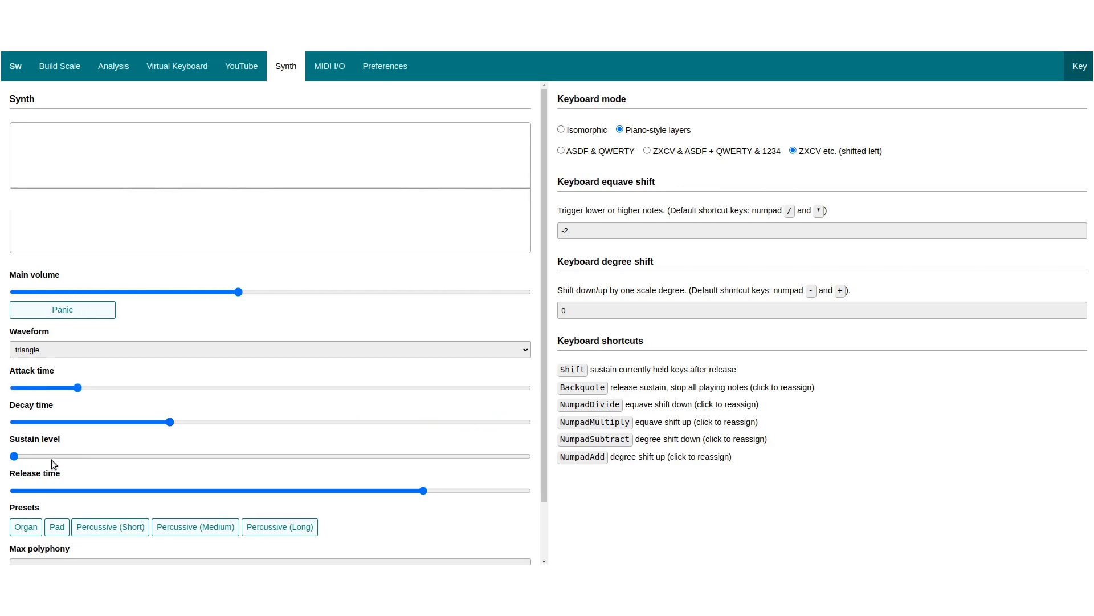
left_click_drag(13, 456, 133, 456)
left_click(232, 456)
left_click_drag(422, 491, 157, 490)
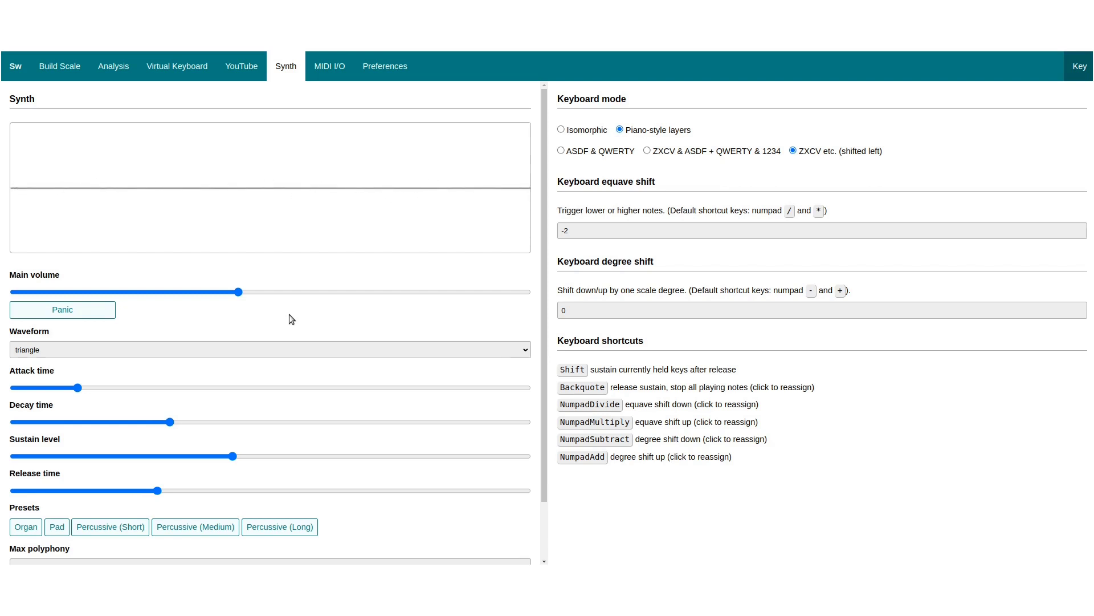
- Set Max polyphony to 20
scroll(435, 484, "down", 2)
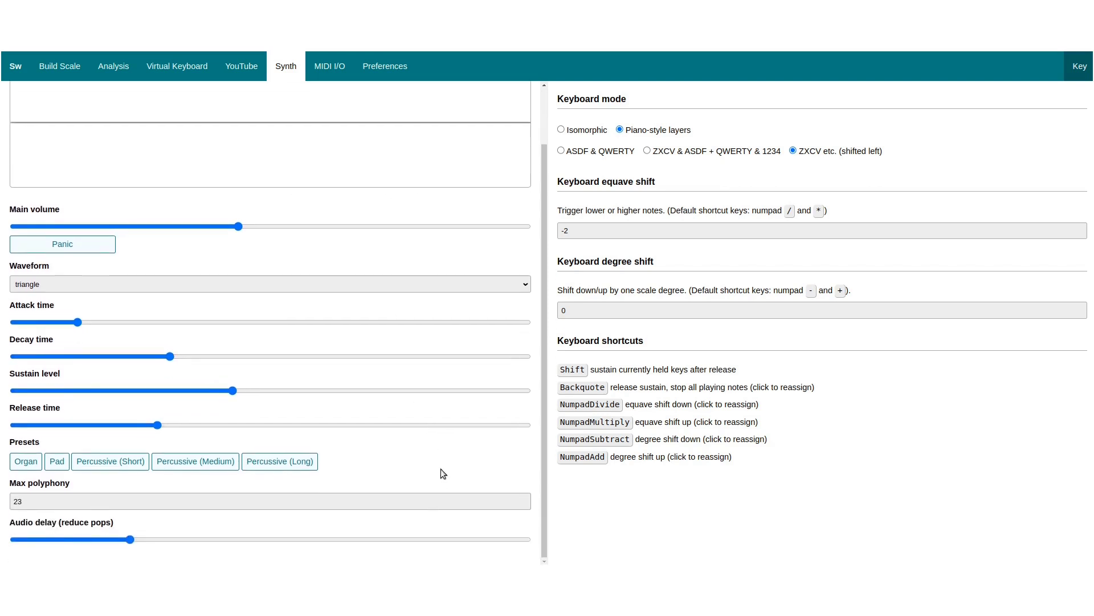
left_click(523, 504)
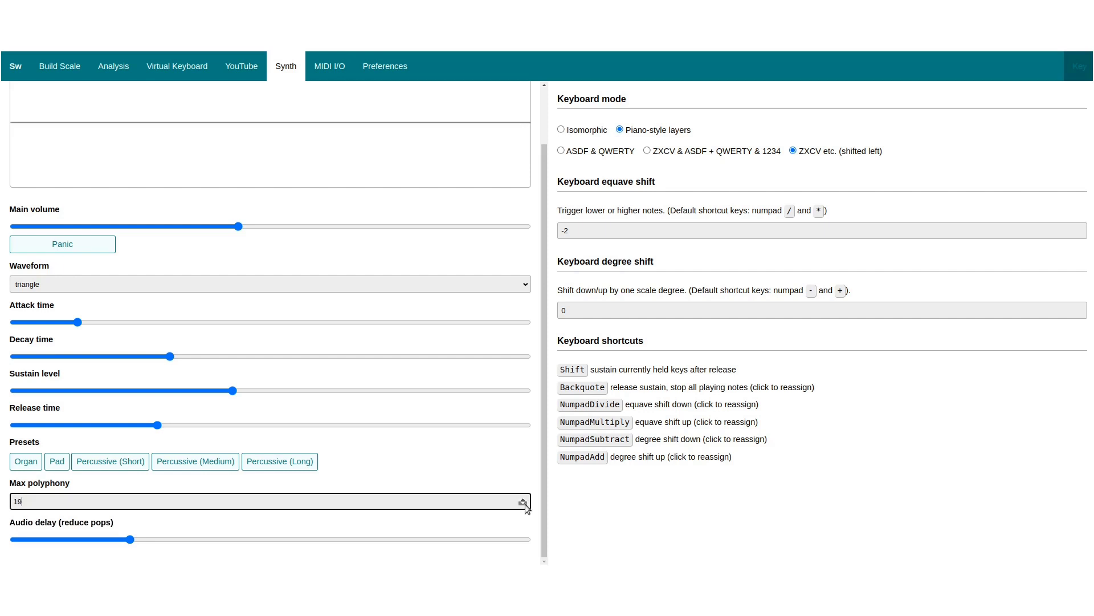
left_click(523, 504)
left_click(524, 504)
type("20")
left_click(458, 471)
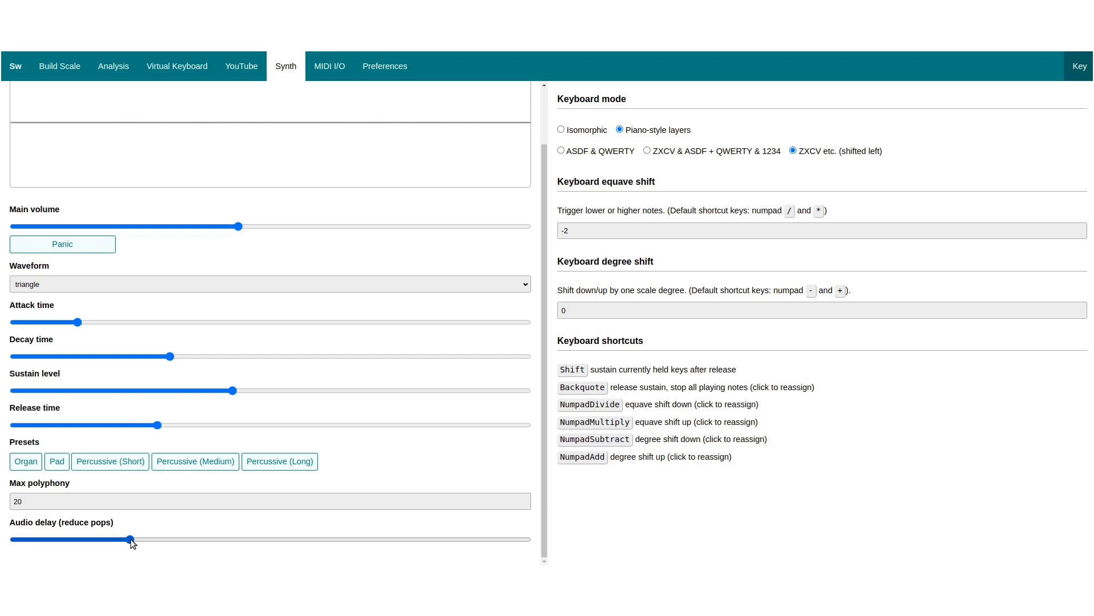
- Lengthen the Audio delay slider to roughly a third of its range
mouse_move(131, 539)
left_mouse_down()
mouse_move(33, 541)
mouse_move(45, 540)
left_mouse_up()
left_click_drag(44, 540, 166, 545)
left_click(163, 551)
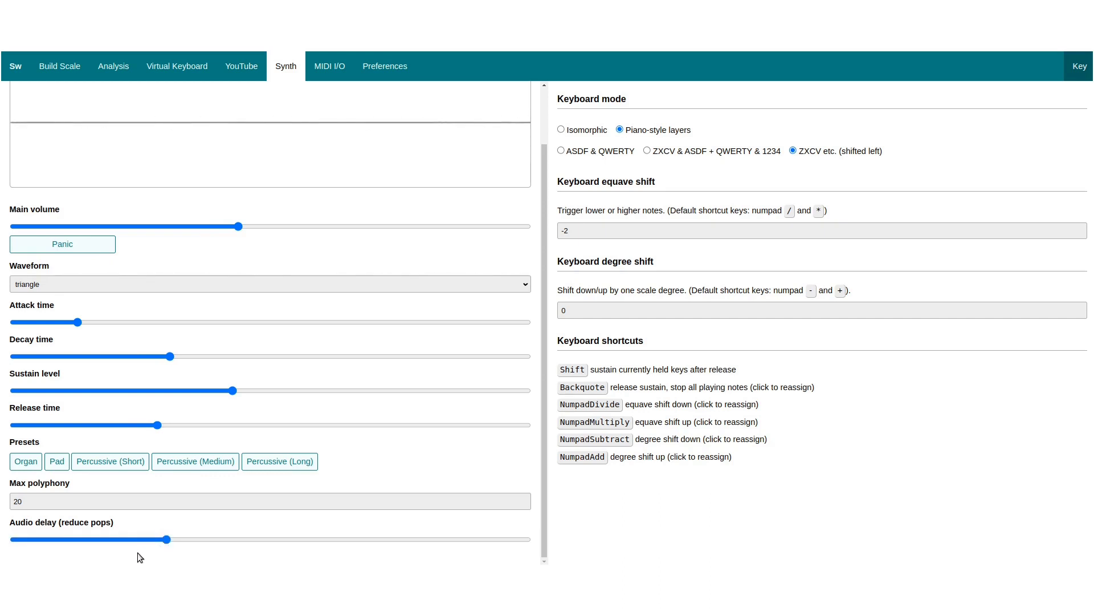
- Switch the color scheme to Dark in Preferences
left_click(382, 64)
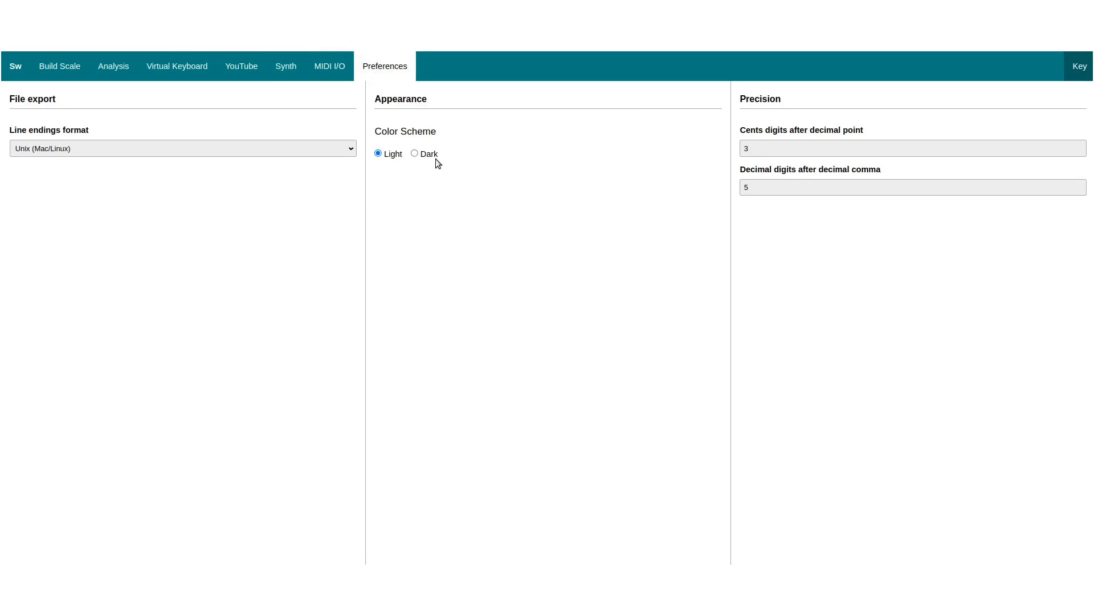
left_click(415, 153)
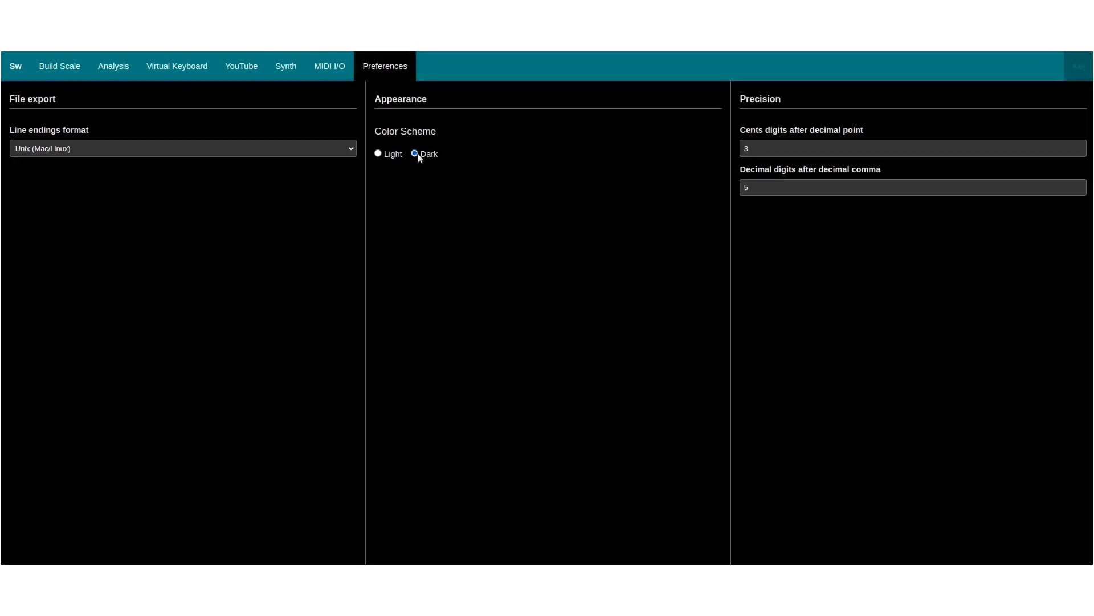